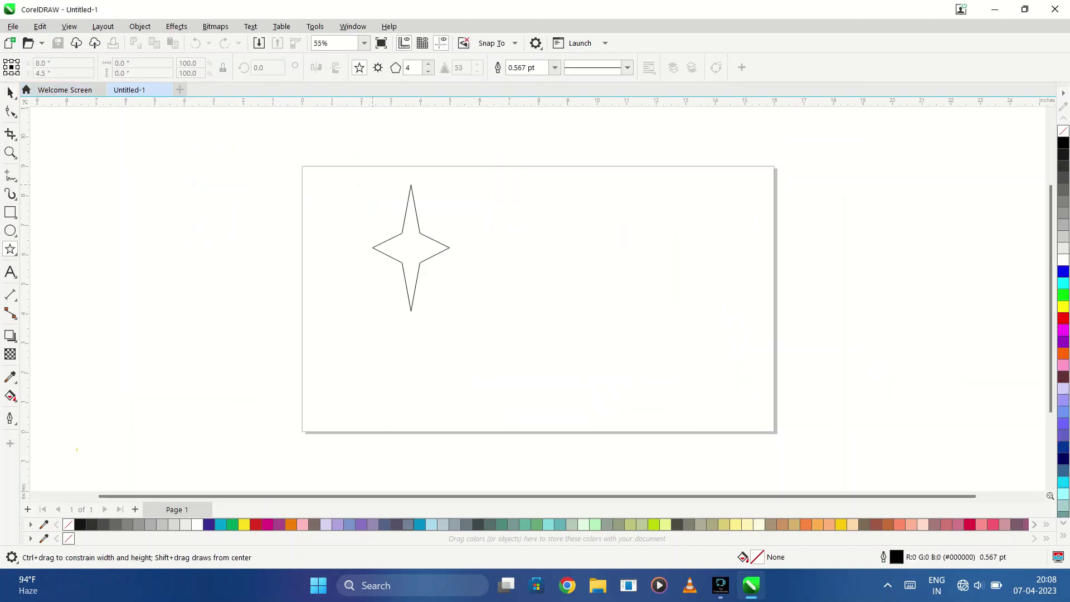
Draw a five-point star and a two-segment freehand line from its top point toward the lower left
drag(368, 180, 649, 460)
click(428, 64)
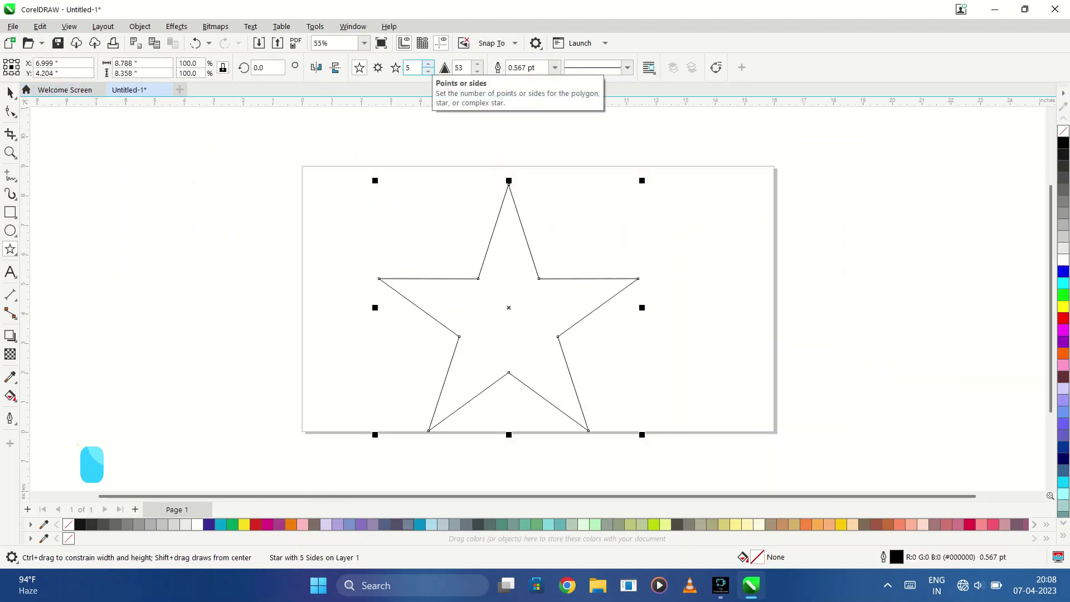
click(10, 176)
click(562, 155)
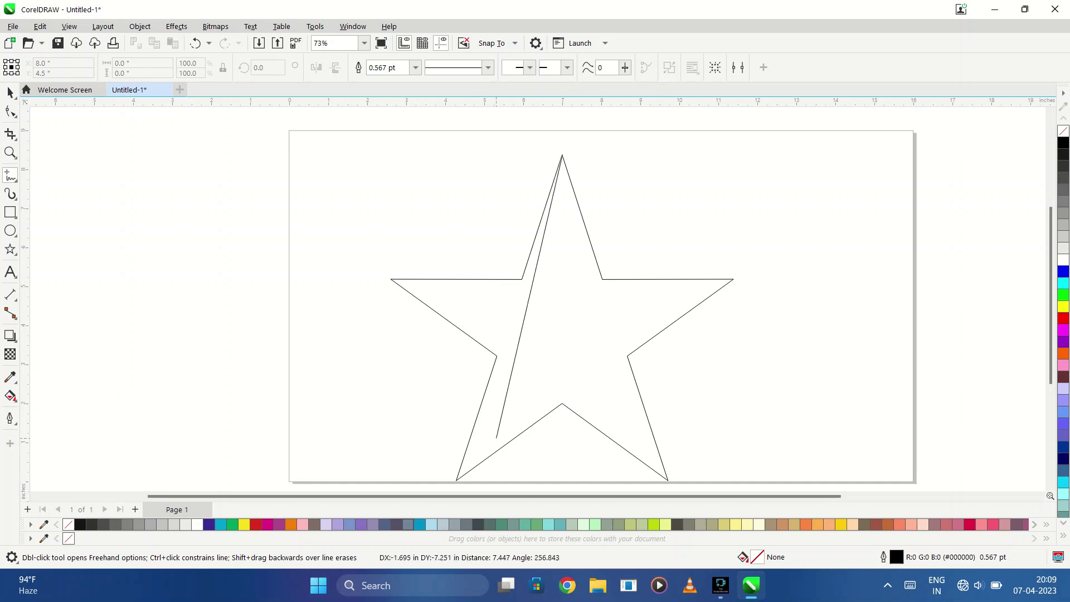
click(495, 452)
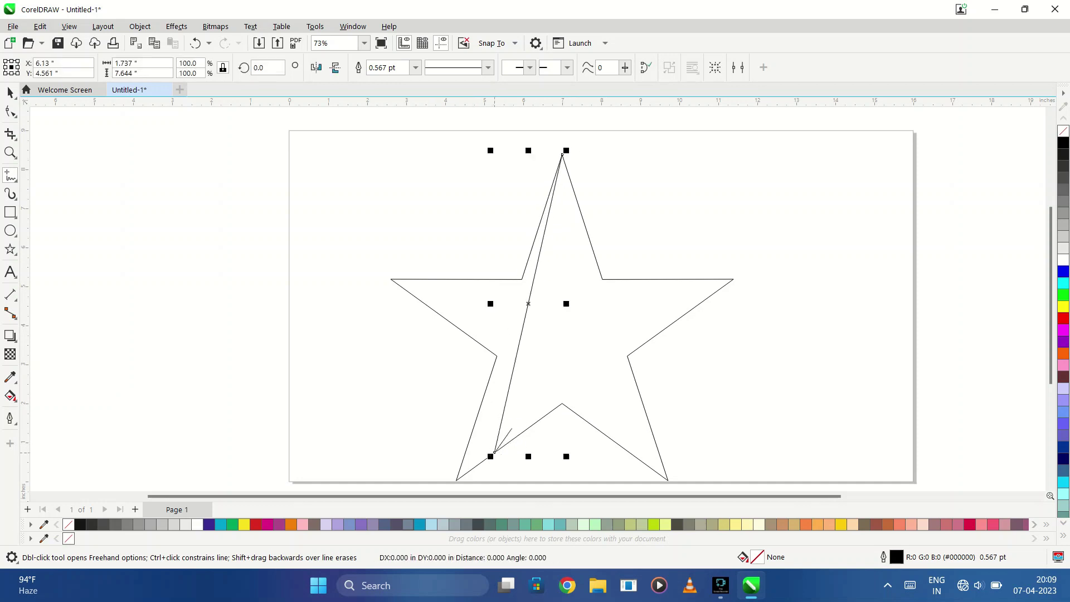
click(567, 169)
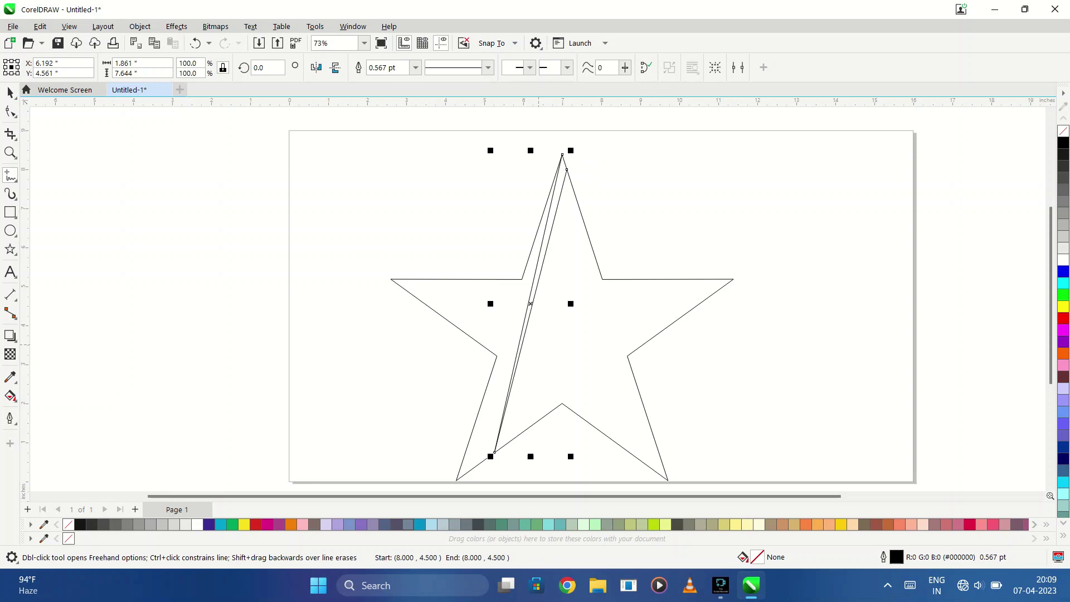
key(F10)
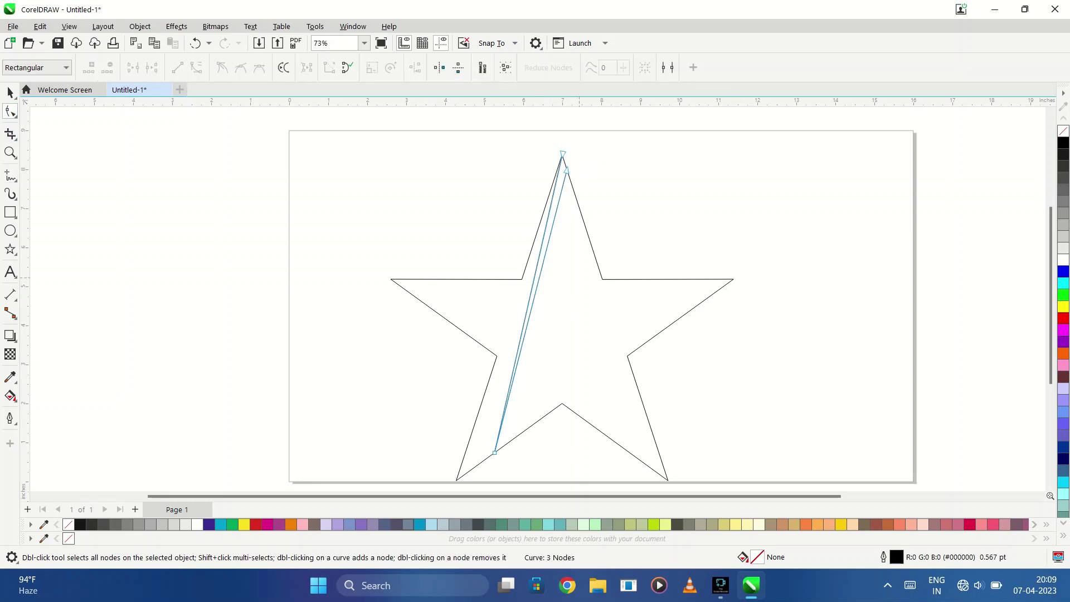
Bow both line segments into curves, forming a narrow sliver from the star's top point
click(533, 299)
drag(534, 299, 552, 309)
click(528, 304)
drag(528, 304, 543, 318)
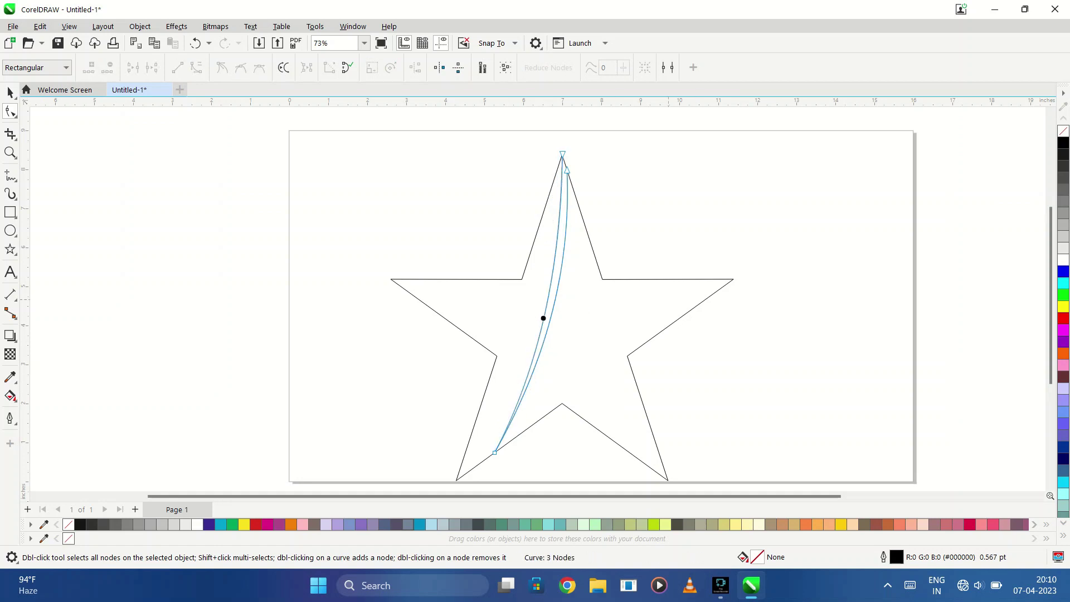
click(563, 155)
scroll(613, 217, down, 1)
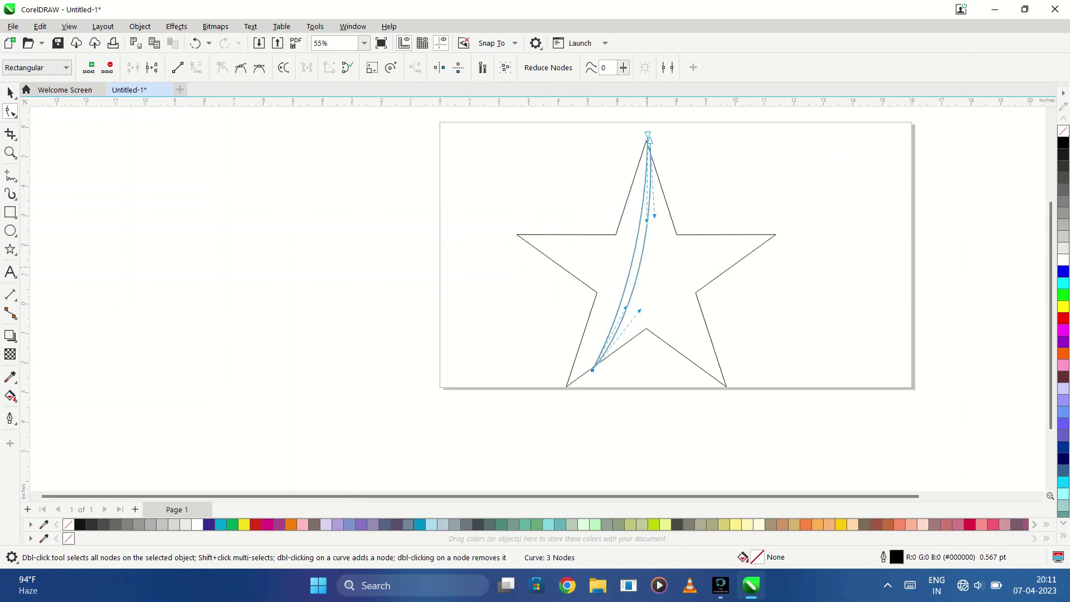
drag(569, 287, 564, 293)
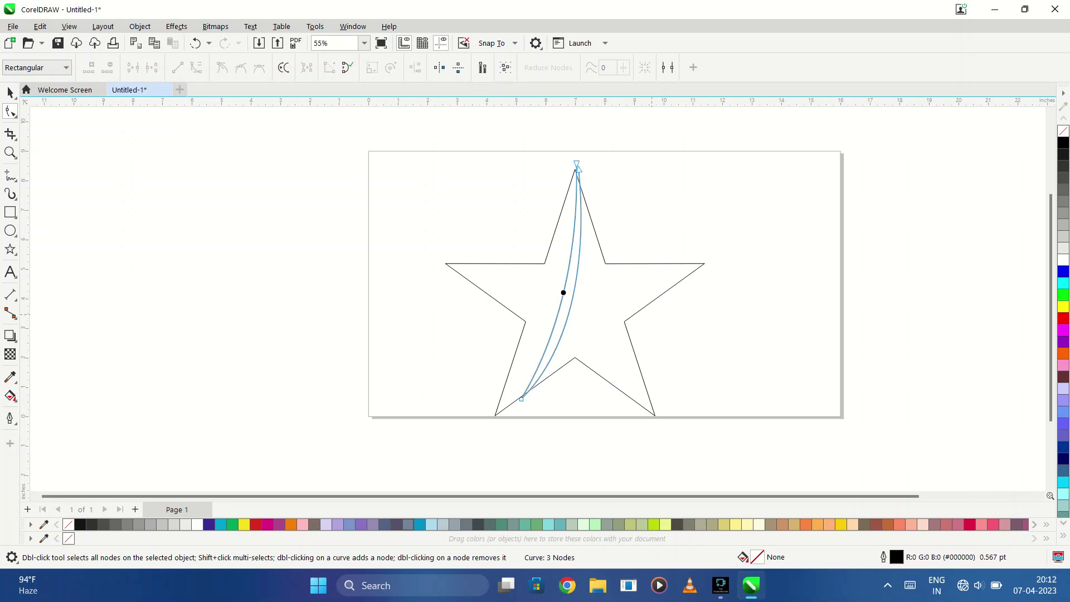
Smart Fill the star regions on both sides of the sliver orange (#ED9C11)
click(10, 395)
click(45, 415)
click(502, 290)
click(619, 312)
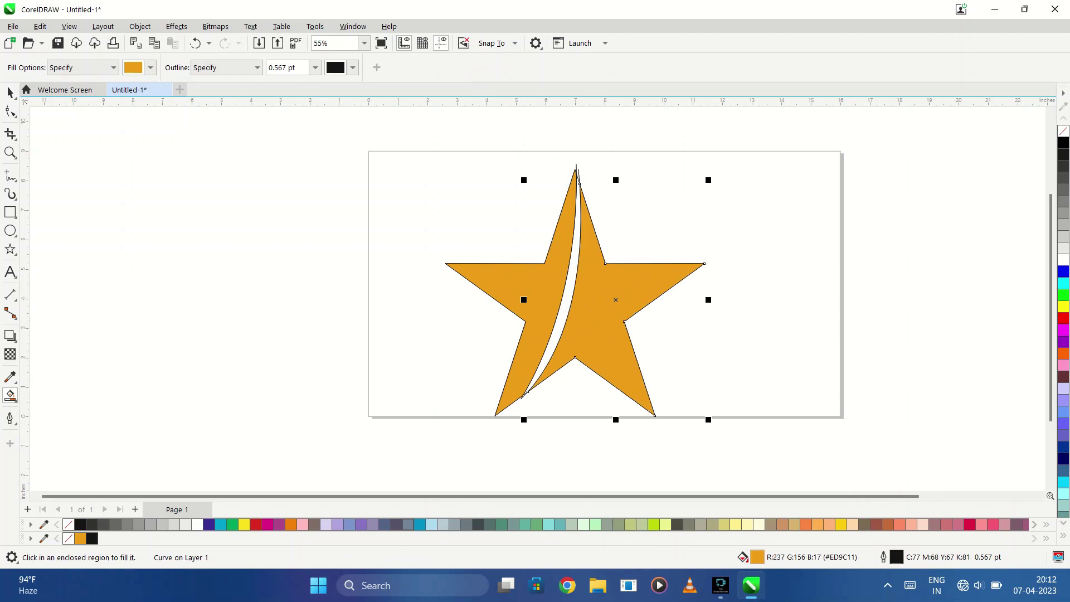
Delete the stray node near the sliver's top end on the left orange piece
key(F10)
scroll(608, 153, up, 3)
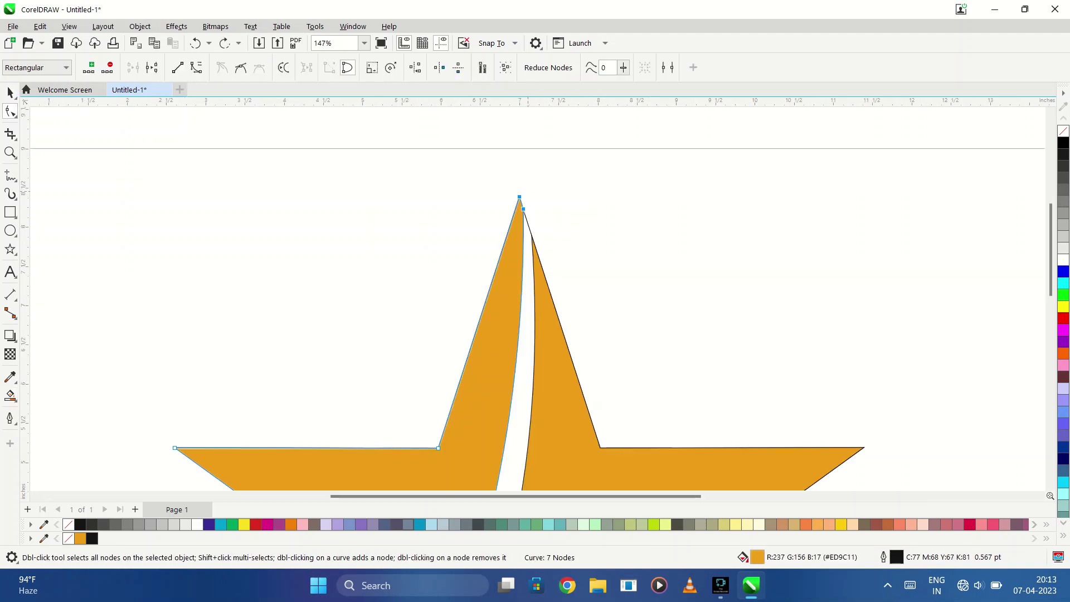
scroll(535, 175, up, 4)
drag(479, 260, 495, 329)
drag(486, 270, 493, 334)
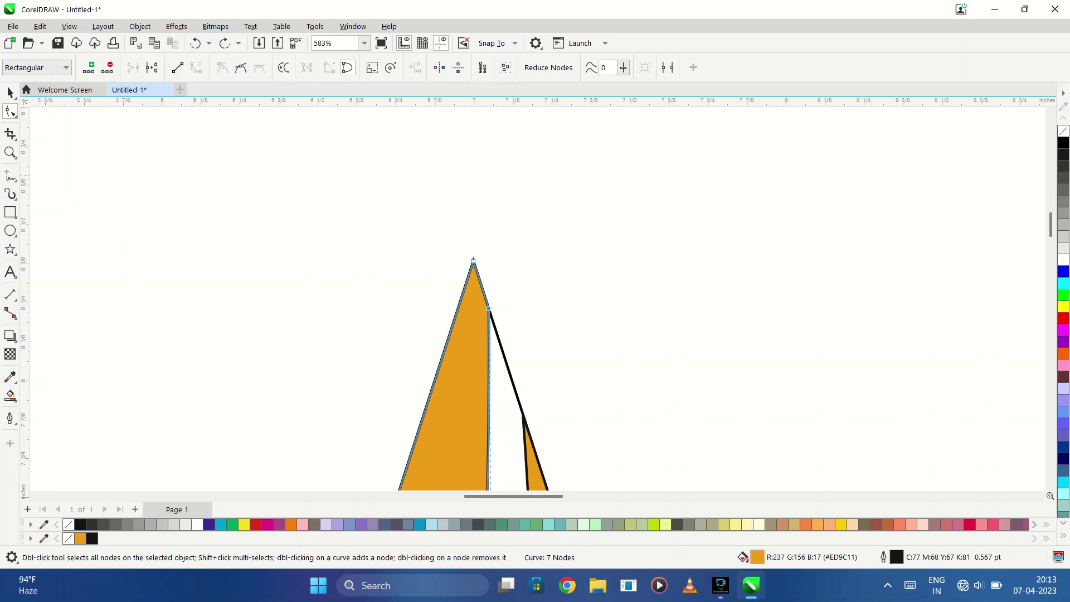
key(Delete)
Delete the stray node at the sliver's lower end
scroll(405, 249, down, 2)
scroll(405, 250, down, 1)
scroll(405, 249, down, 1)
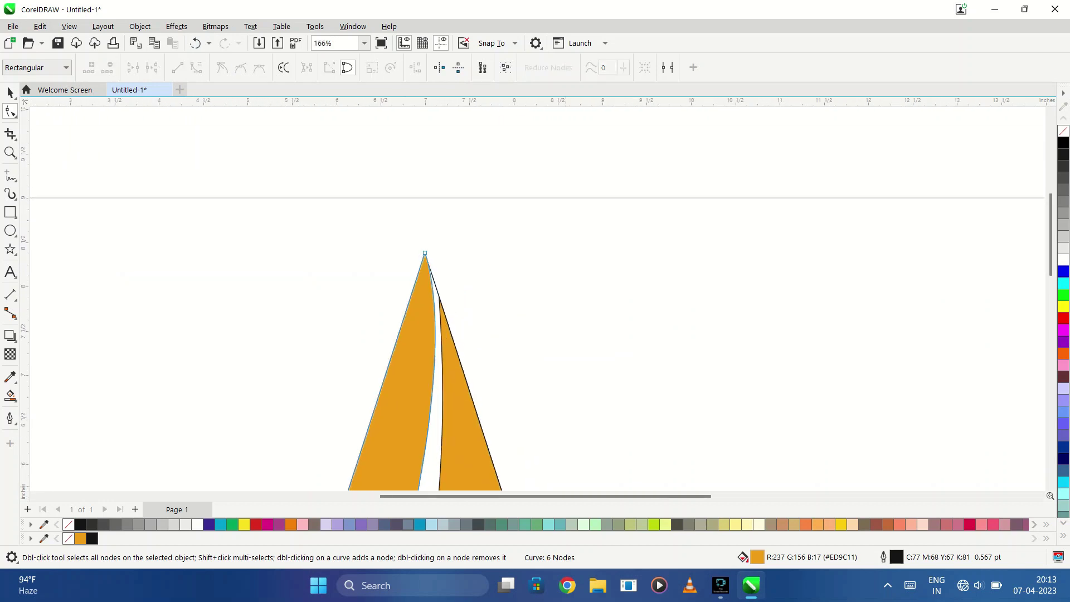
scroll(535, 301, down, 2)
scroll(535, 301, down, 1)
scroll(535, 301, down, 1)
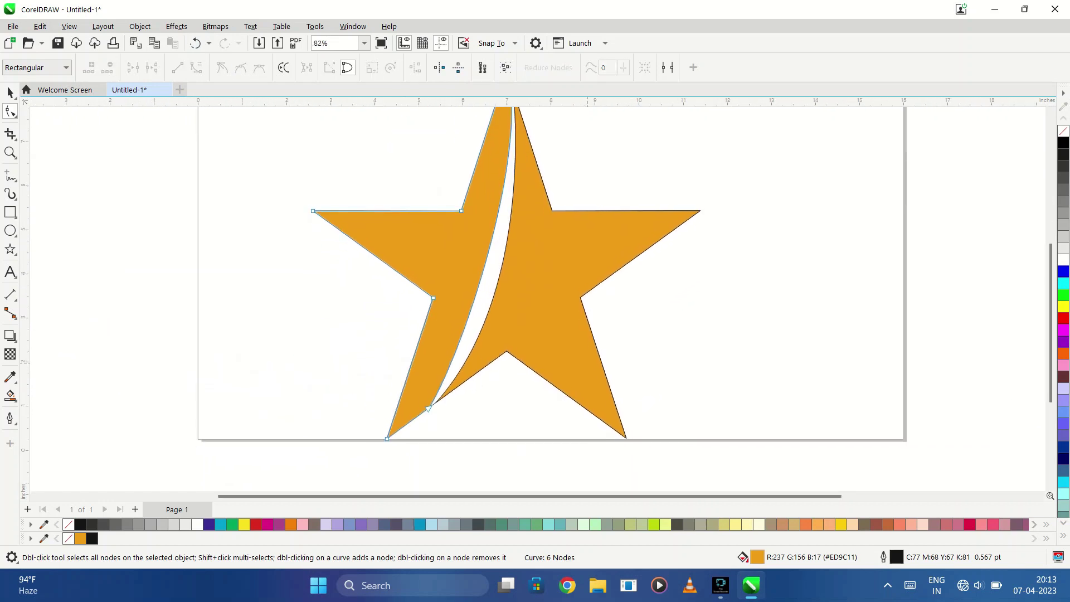
scroll(586, 377, up, 2)
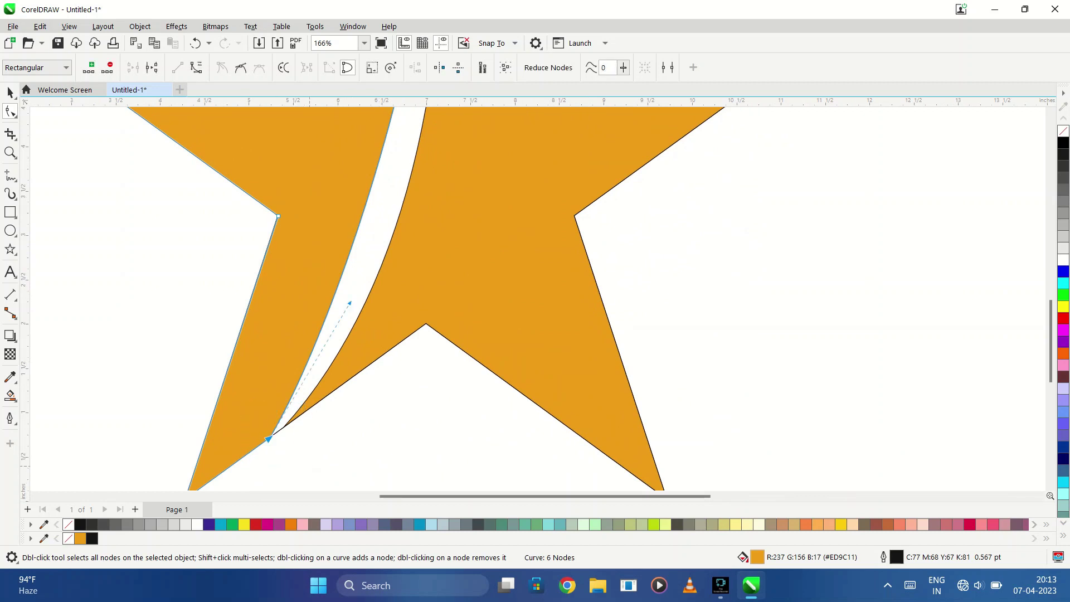
key(Delete)
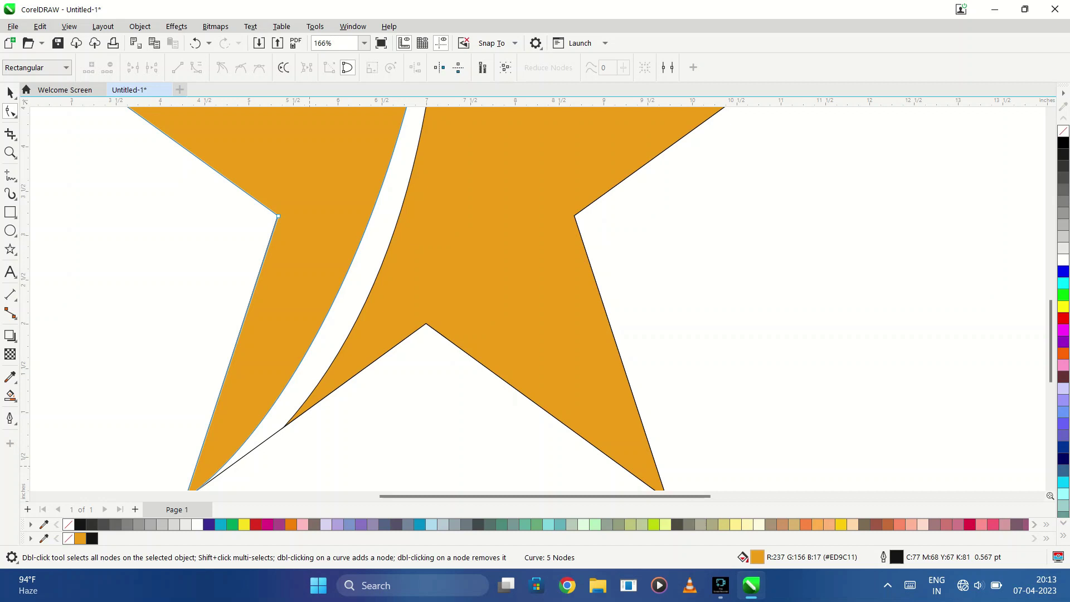
Undo an accidental move of the left orange piece
scroll(314, 460, down, 1)
scroll(314, 460, down, 2)
key(space)
mouse_move(334, 391)
mouse_down()
mouse_move(397, 414)
mouse_move(486, 423)
mouse_up()
key(ctrl+z)
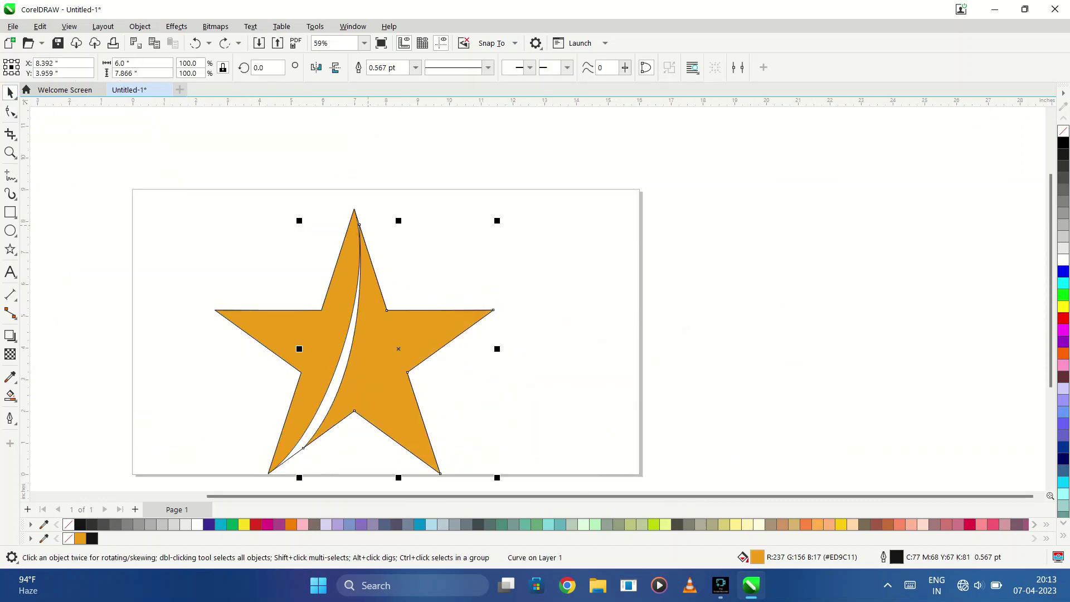
scroll(383, 302, down, 1)
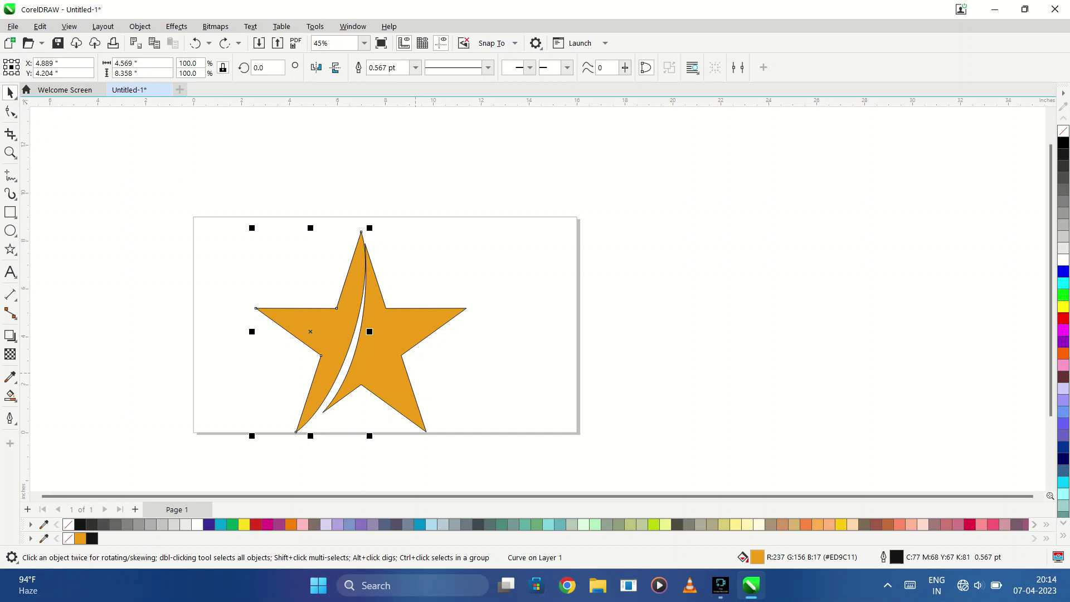
Delete the left piece's inner corner node and curve its upper-left and lower-left edges inward
click(10, 111)
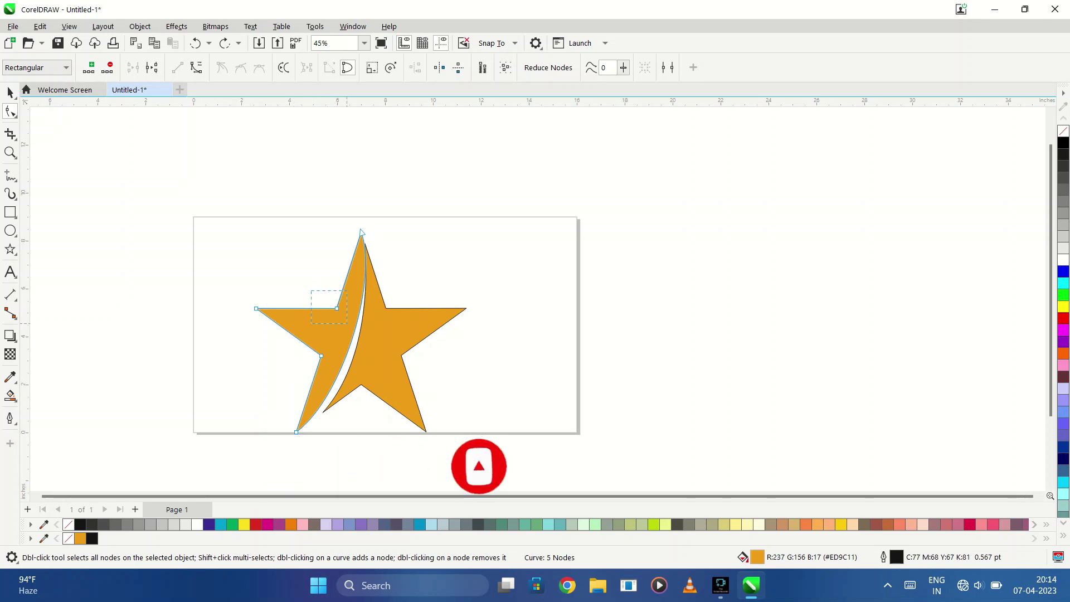
key(Delete)
key(Delete)
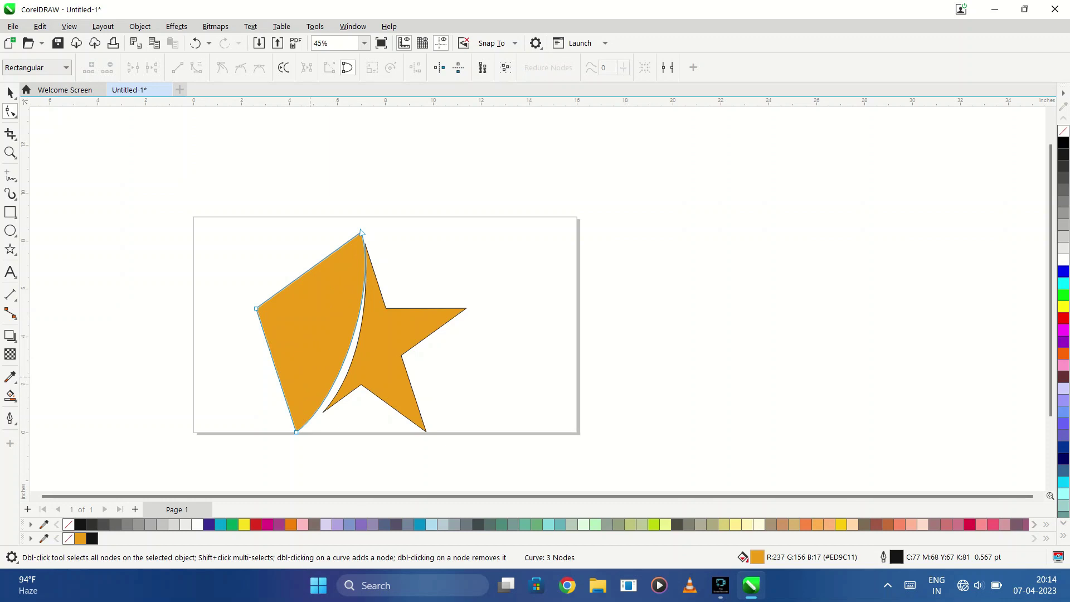
key(space)
key(space)
drag(362, 232, 355, 233)
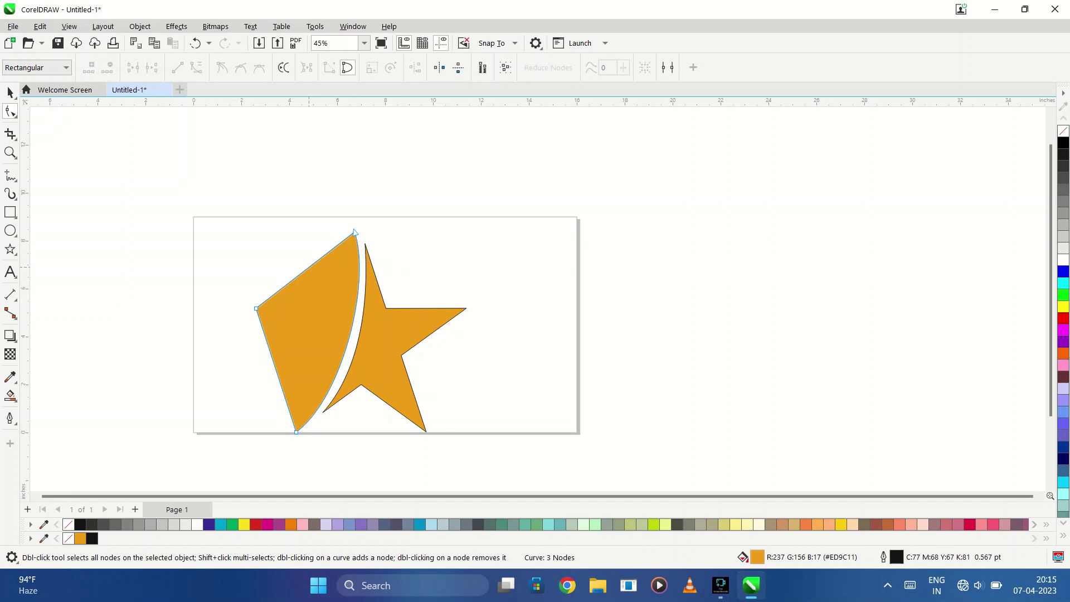
drag(306, 269, 329, 293)
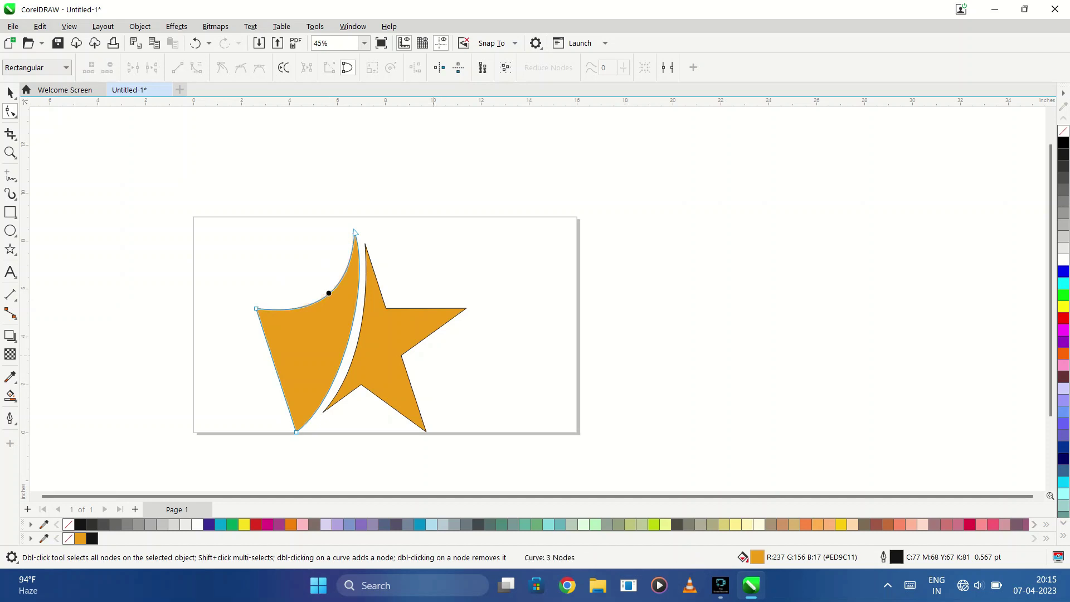
click(278, 377)
drag(278, 377, 319, 352)
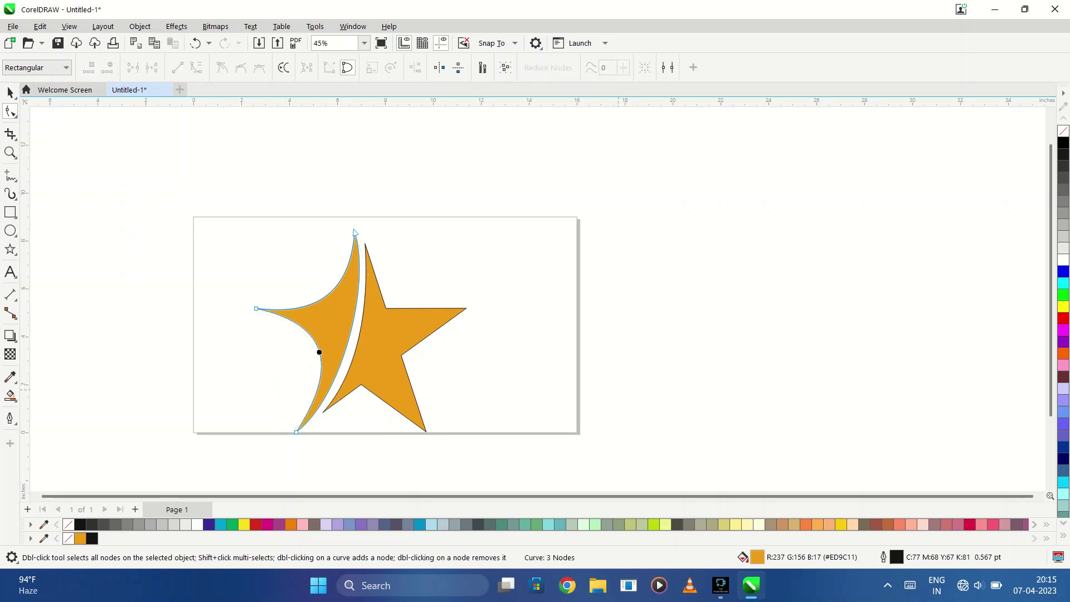
click(10, 92)
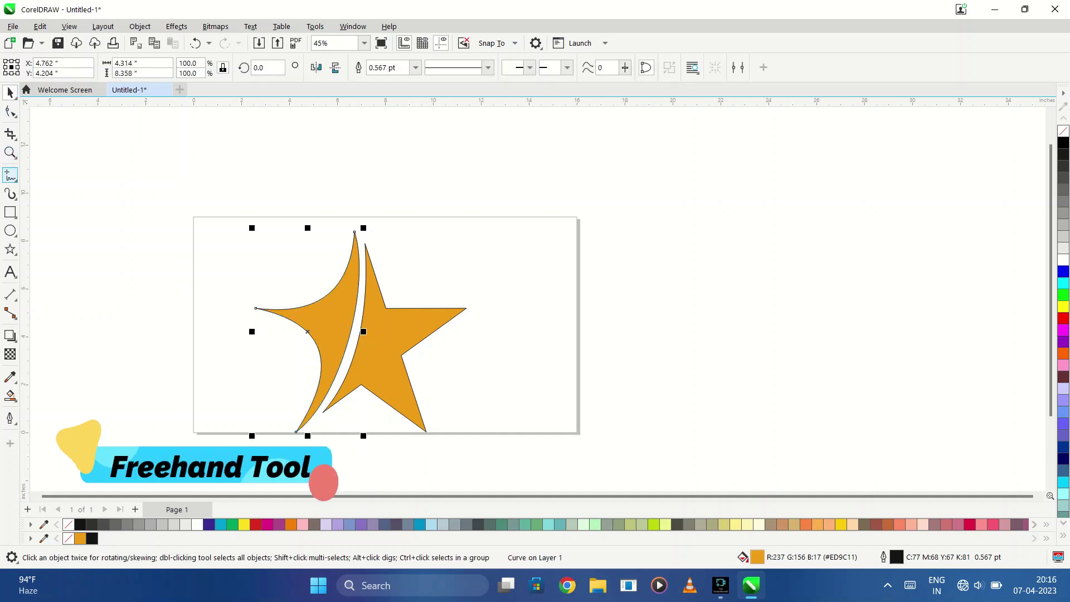
Draw a freehand triangle linking the top point, the piece's bottom point and the left point
click(10, 176)
click(355, 232)
click(296, 432)
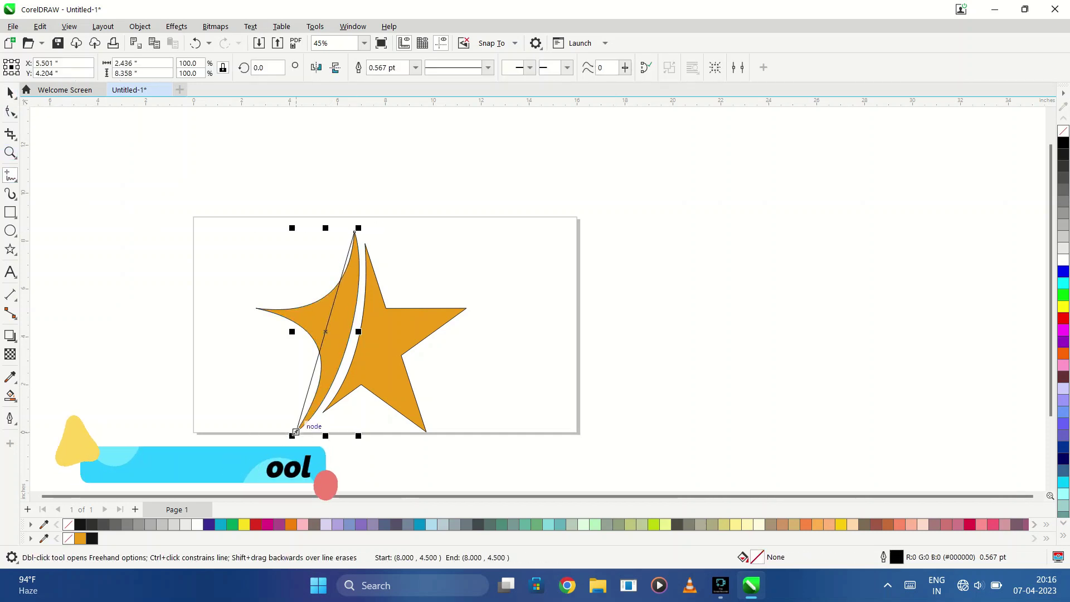
click(296, 431)
click(256, 308)
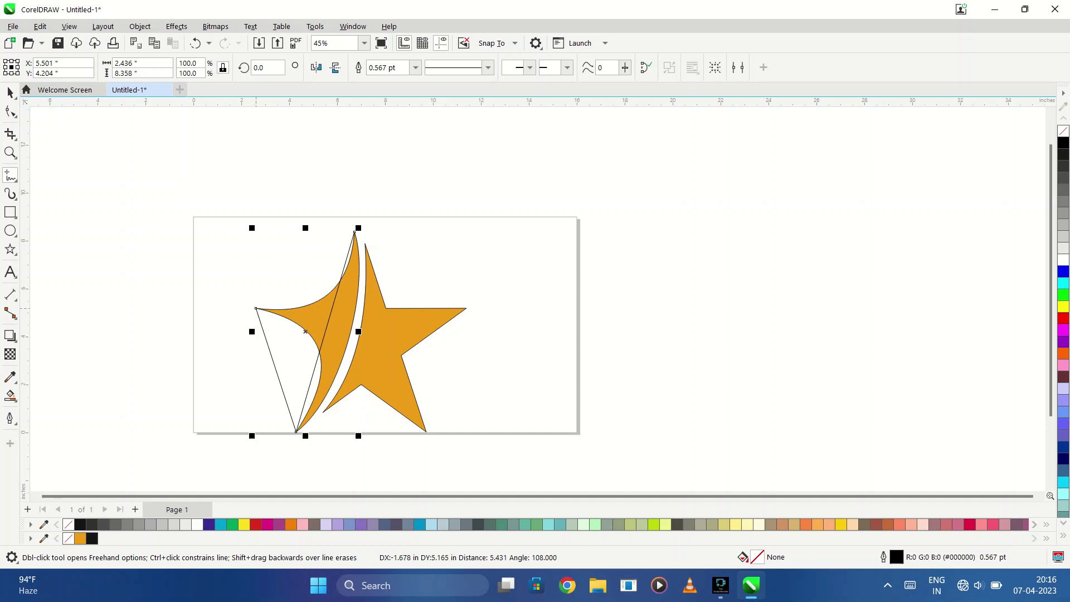
click(256, 308)
click(355, 231)
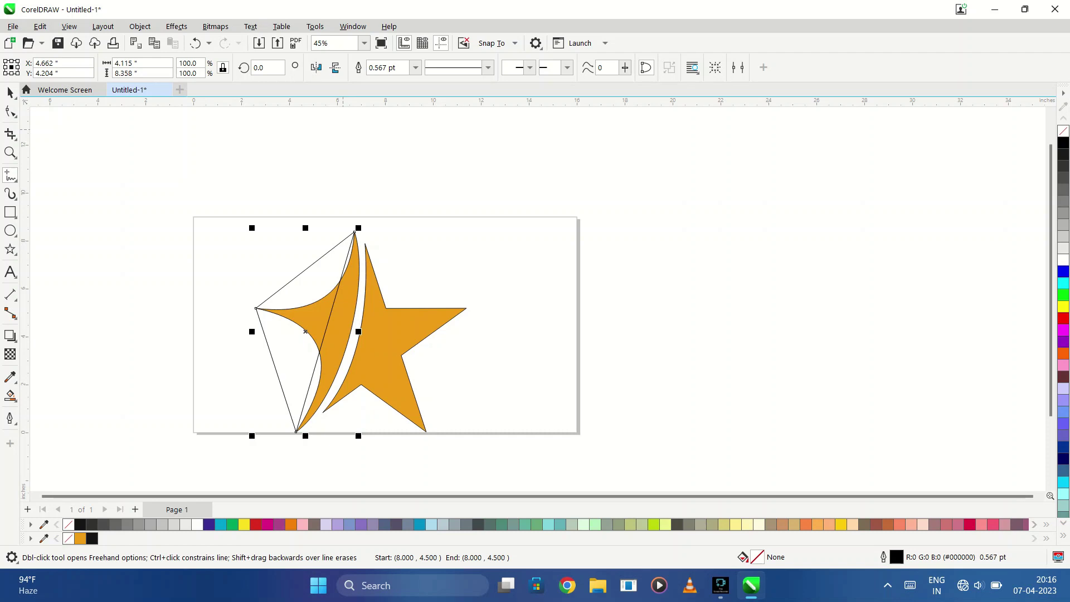
Bend the triangle's upper and left edges inward to follow the crescent
click(10, 112)
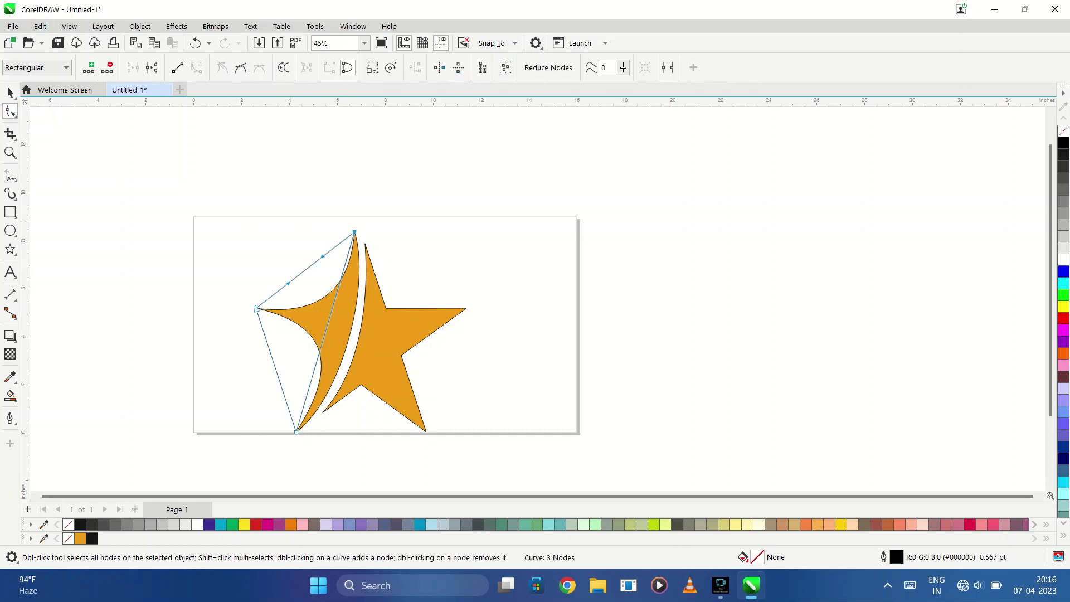
click(306, 269)
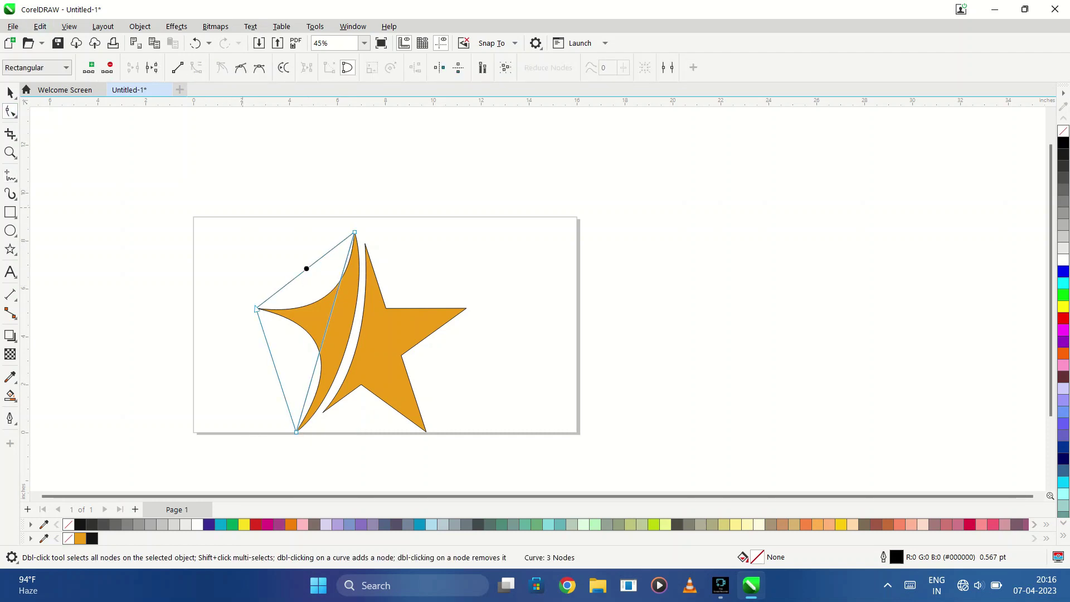
drag(306, 269, 332, 300)
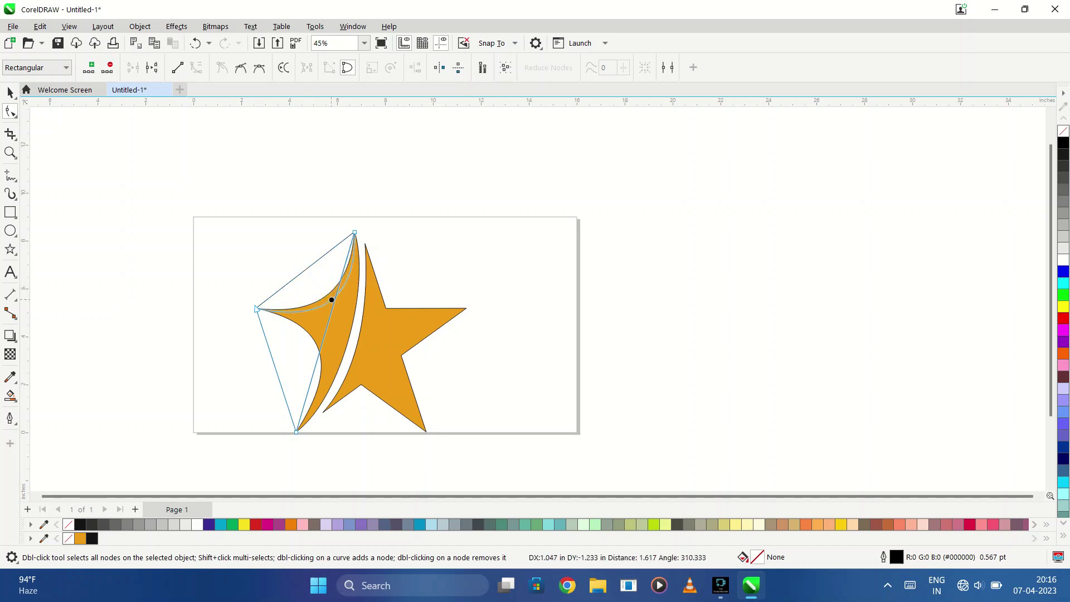
drag(332, 299, 331, 300)
key(ctrl+a)
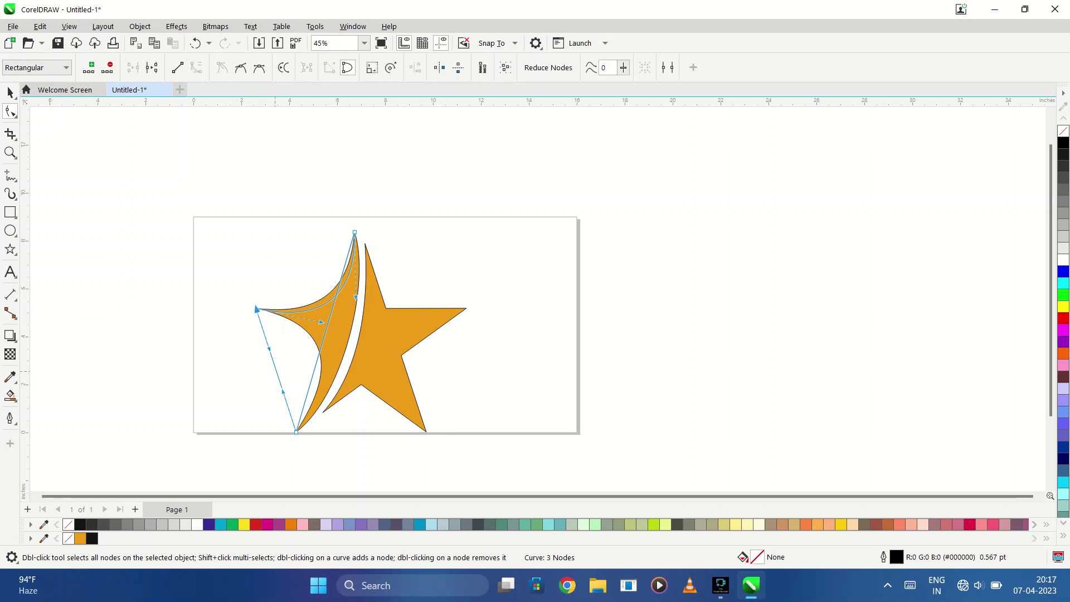
drag(276, 371, 323, 349)
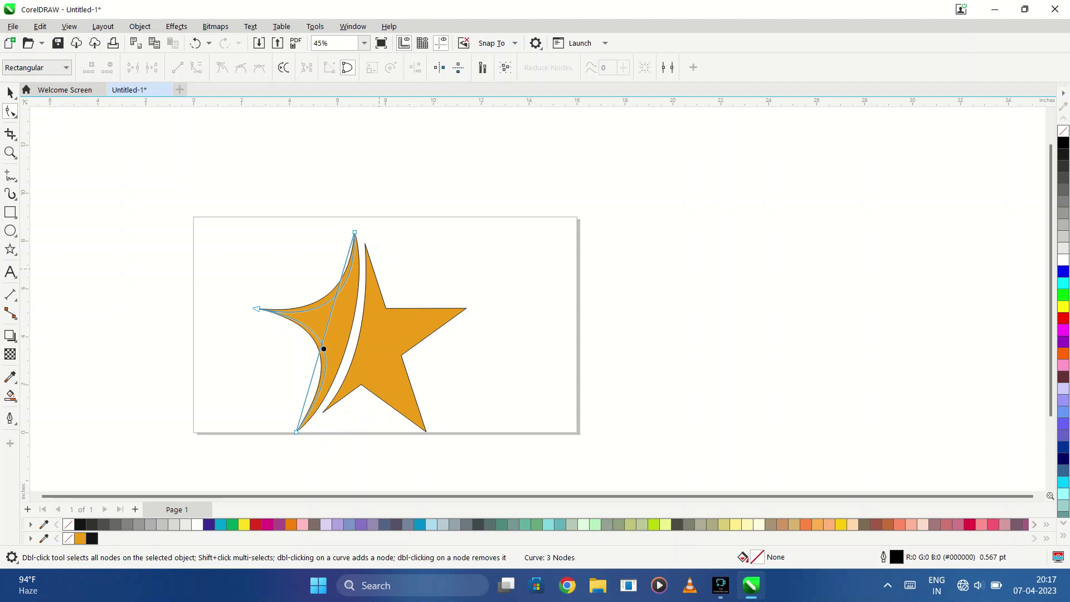
Reshape the straight line into a smooth curve along the crescent's inner edge
click(324, 333)
drag(325, 333, 349, 338)
key(ctrl+z)
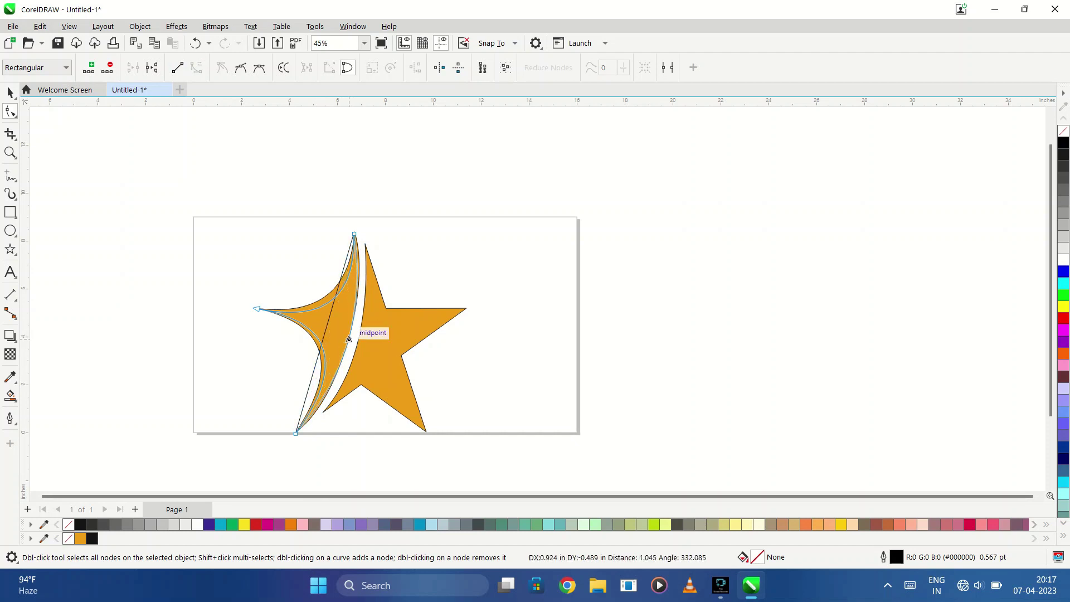
drag(349, 339, 346, 369)
key(ctrl+z)
key(Escape)
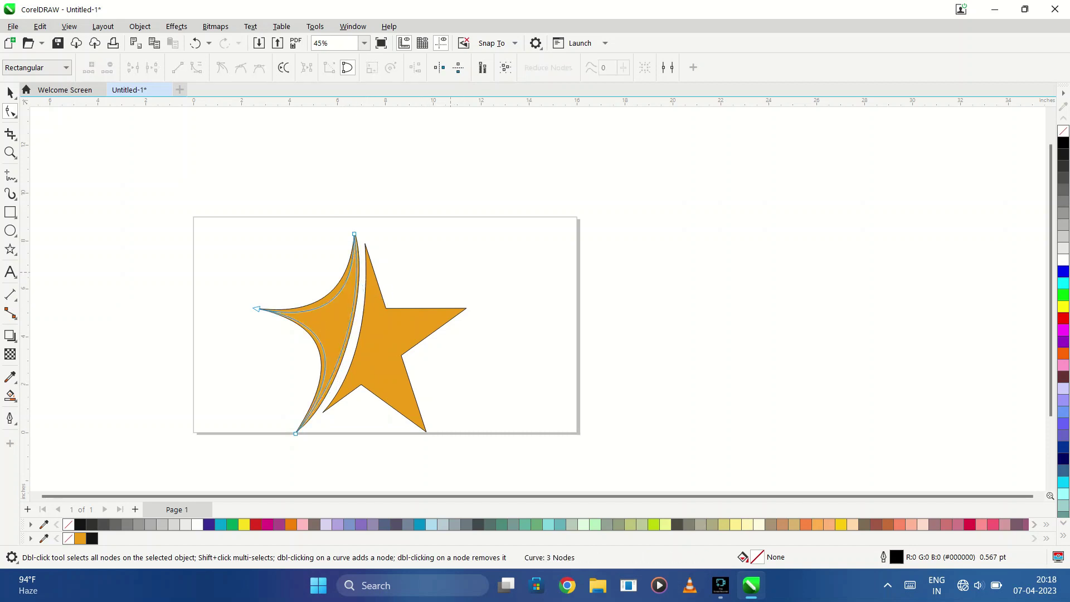
key(space)
click(224, 43)
click(10, 111)
drag(365, 299, 365, 294)
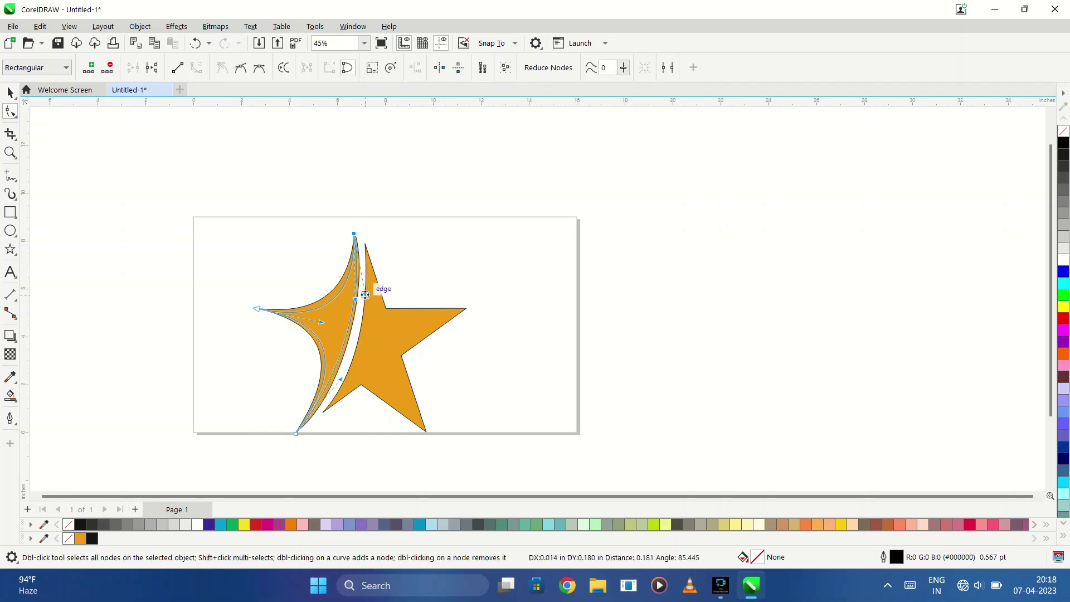
key(space)
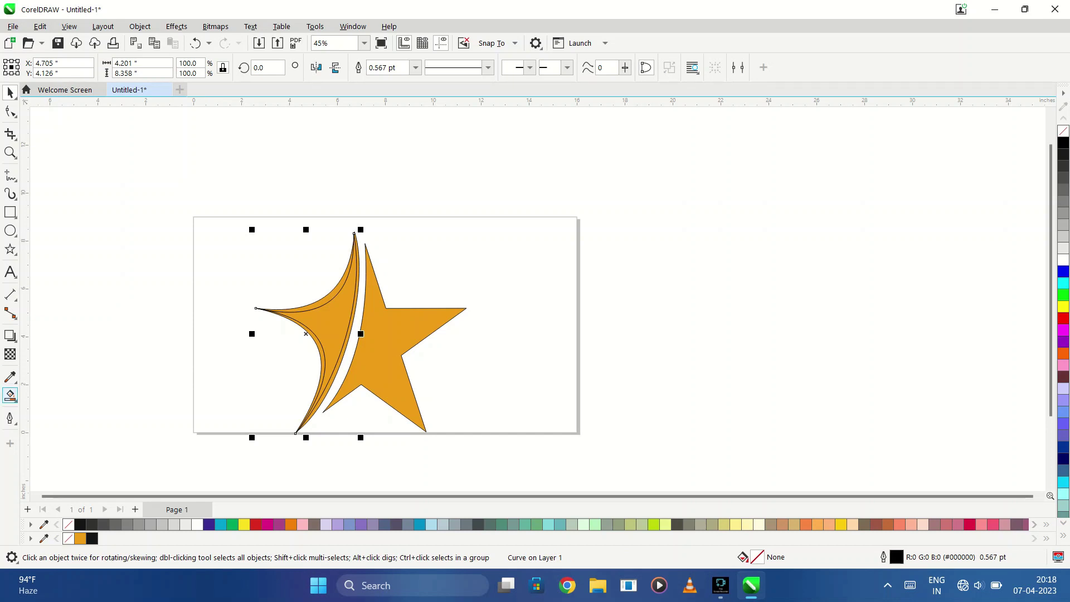
Smart Fill the thin sliver and the upper and lower bands grey
click(10, 395)
click(151, 67)
click(132, 128)
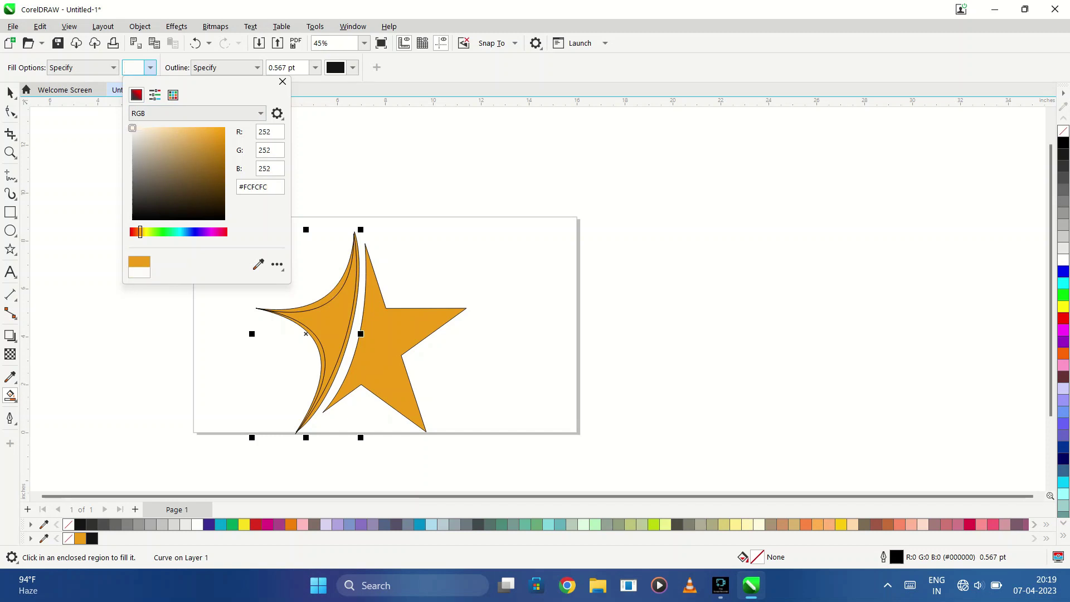
click(173, 94)
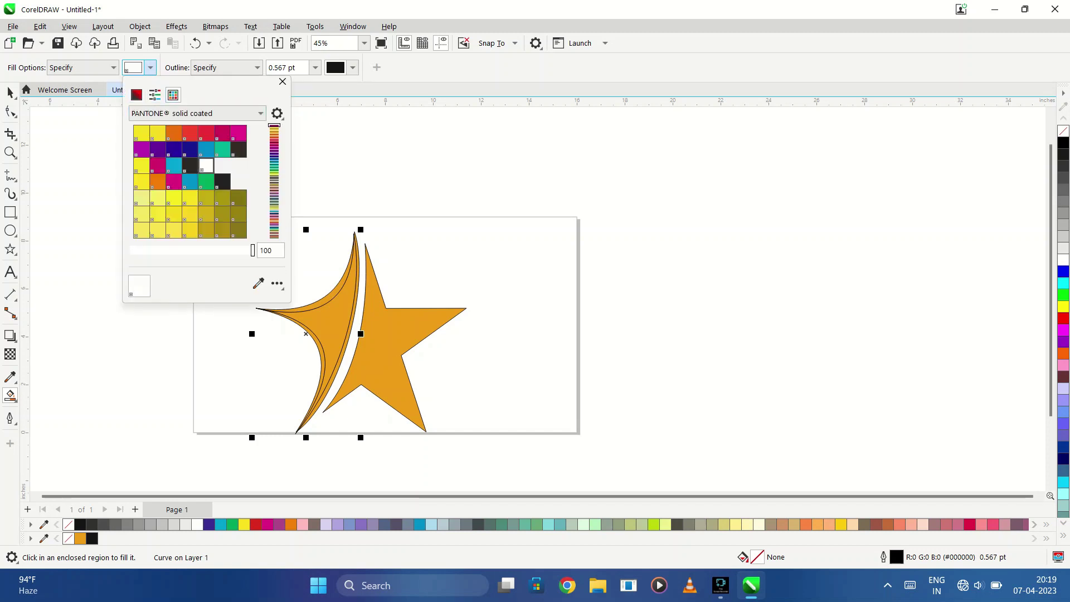
click(1063, 225)
key(ctrl+z)
key(ctrl+z)
key(ctrl+z)
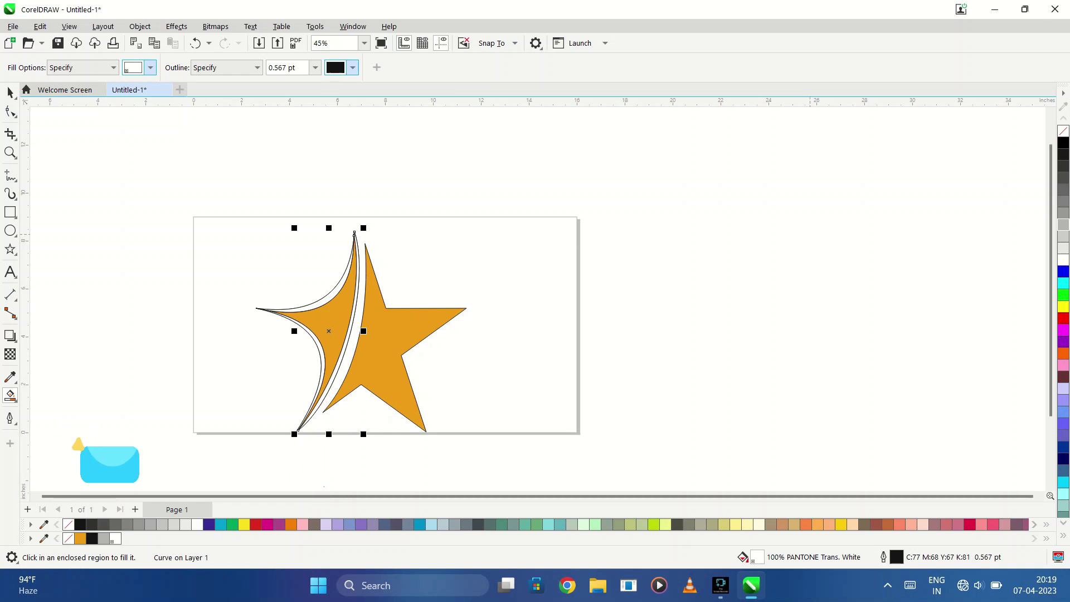
click(355, 240)
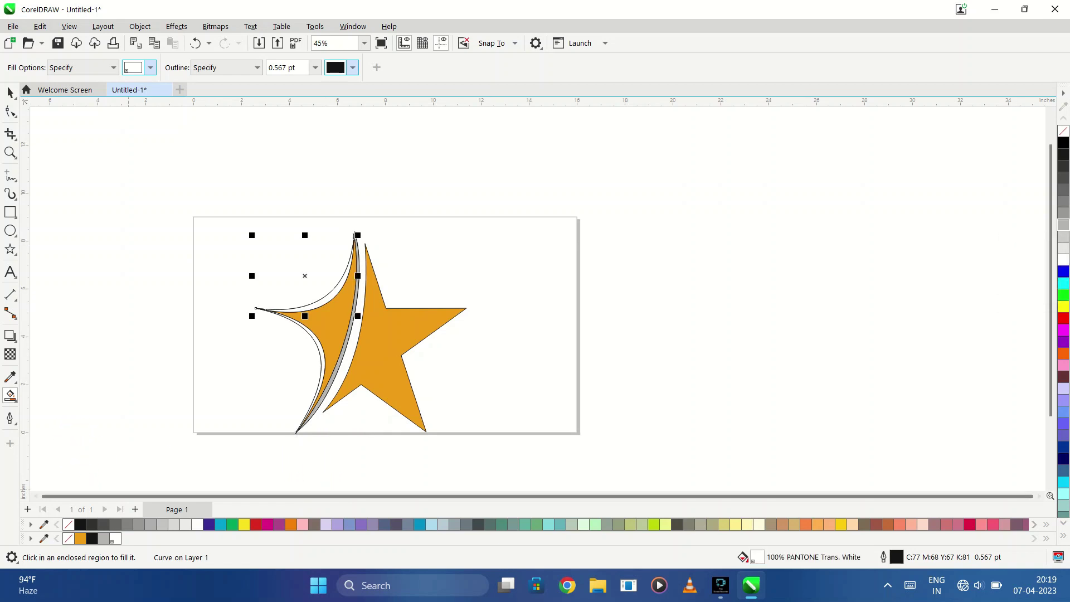
click(329, 293)
click(322, 357)
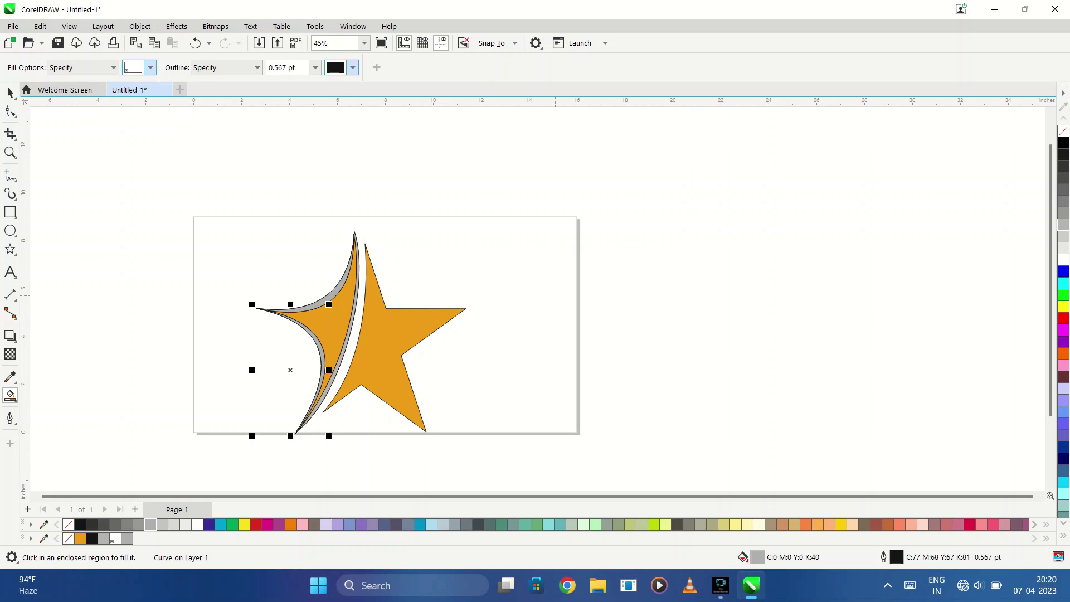
Fill the crescent strip green and drag a green-to-black fountain fill across it
click(233, 525)
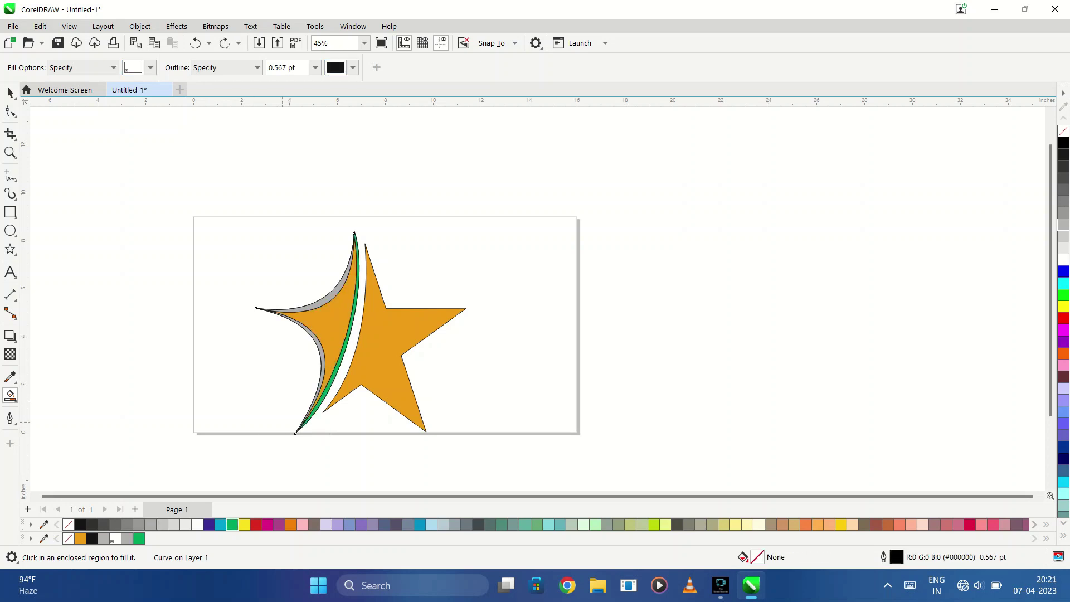
click(232, 524)
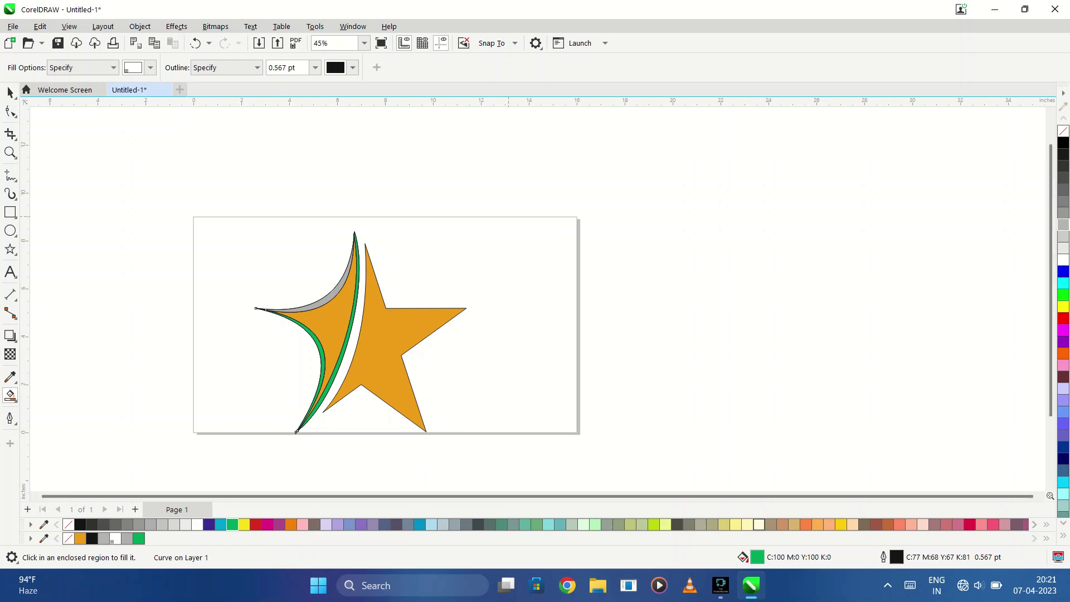
key(g)
drag(328, 367, 337, 295)
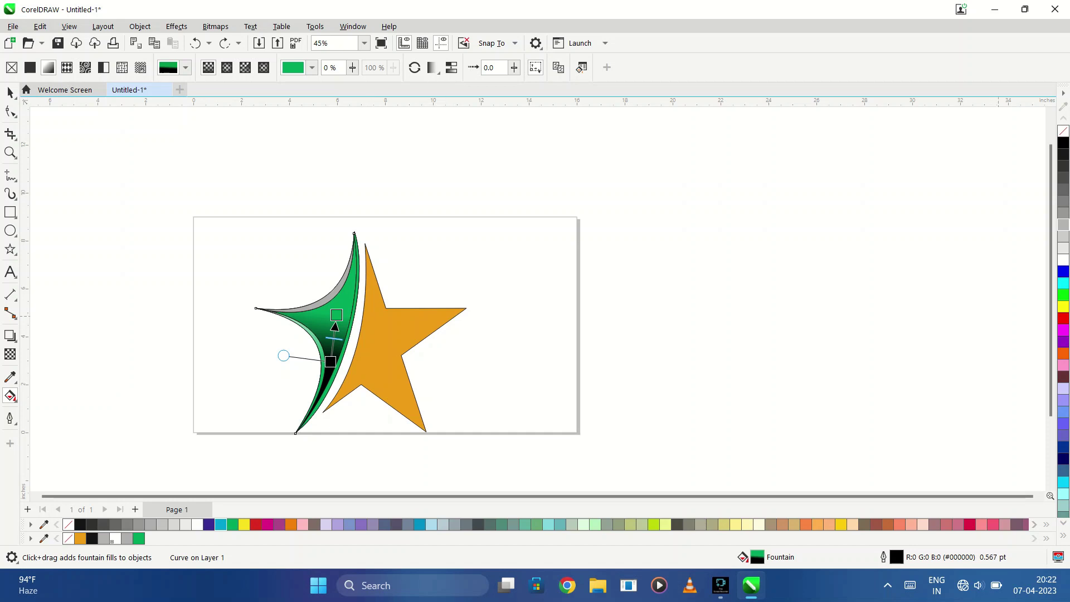
Recolour the fountain fill's lower node cyan and reposition its start and end points
drag(1063, 284, 331, 362)
drag(337, 315, 348, 289)
drag(331, 362, 327, 378)
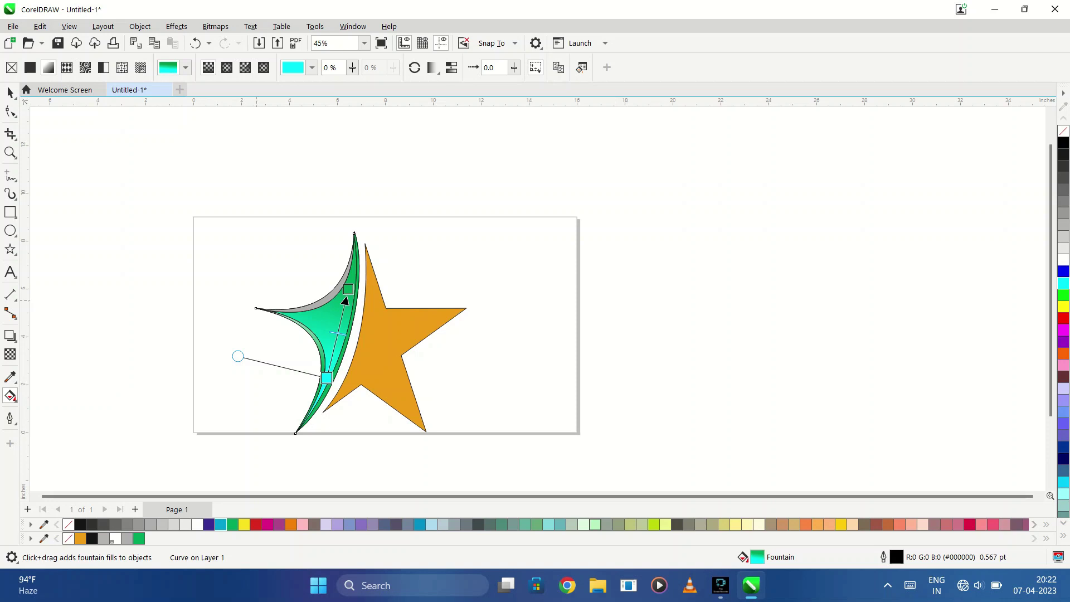
key(space)
Smart Fill the swoosh's top sliver Green
click(10, 396)
click(55, 411)
click(329, 287)
click(1063, 296)
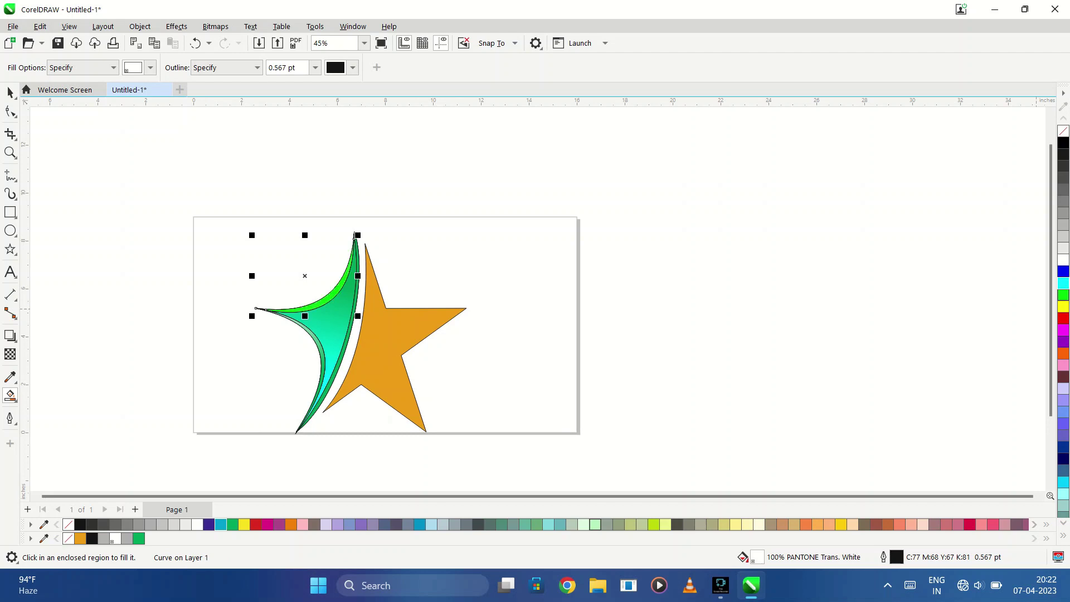
click(232, 524)
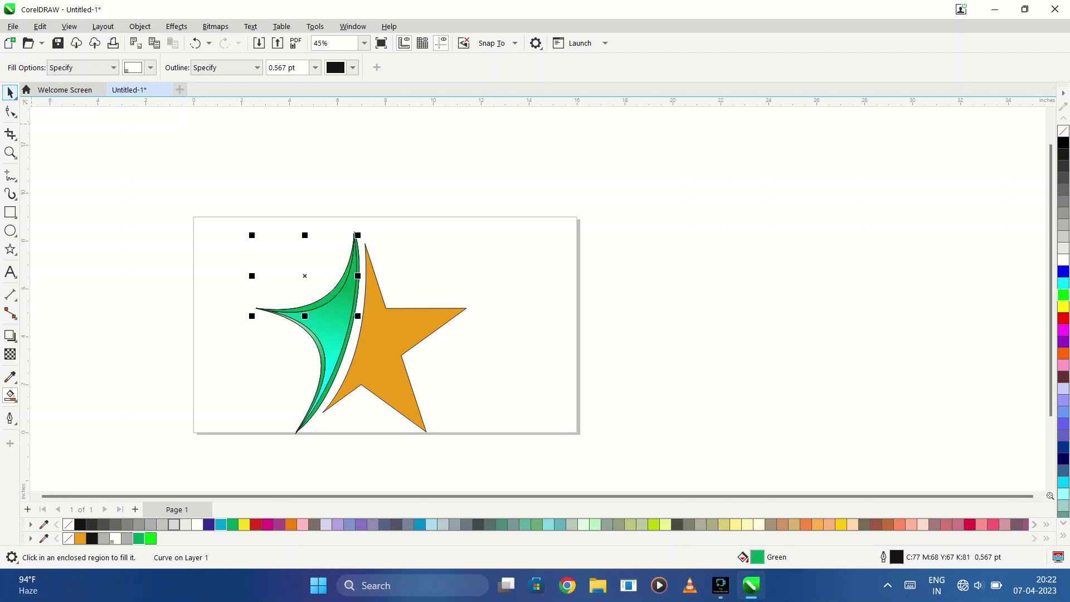
Marquee-select the swoosh objects to remove their outlines, then clear the selection
key(space)
scroll(385, 295, down, 1)
drag(184, 132, 371, 418)
key(Escape)
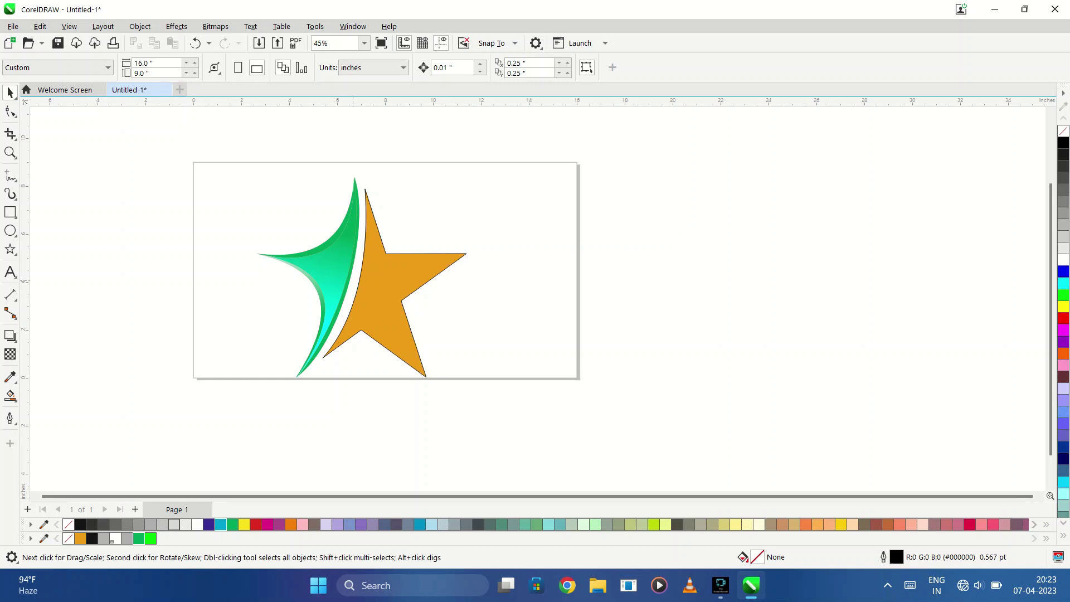
Draw a line from the star's top point and bend it along the star's left edge
click(10, 176)
click(365, 189)
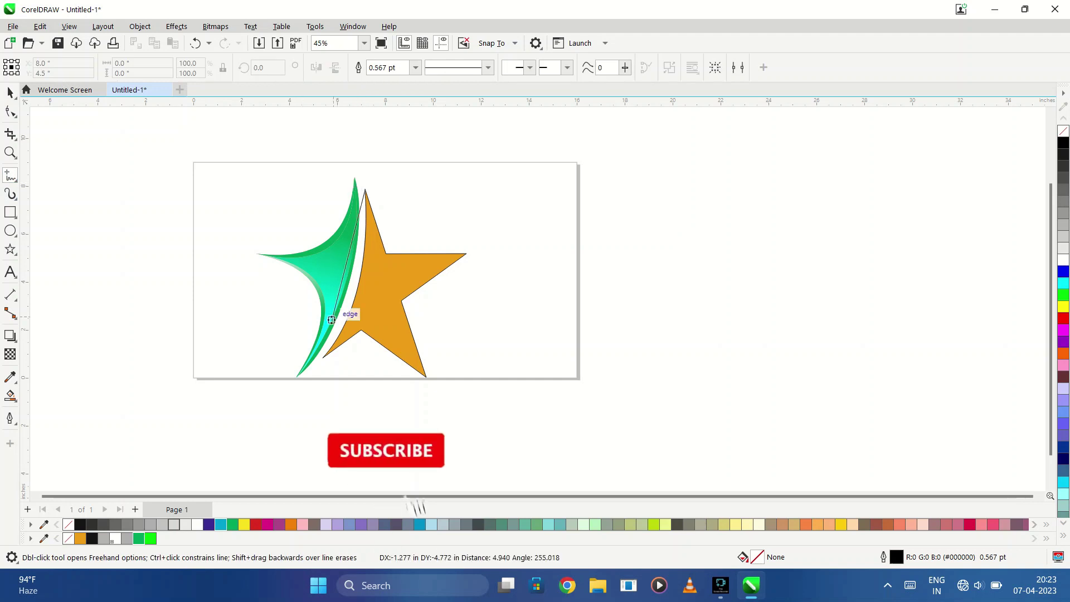
click(326, 355)
key(F10)
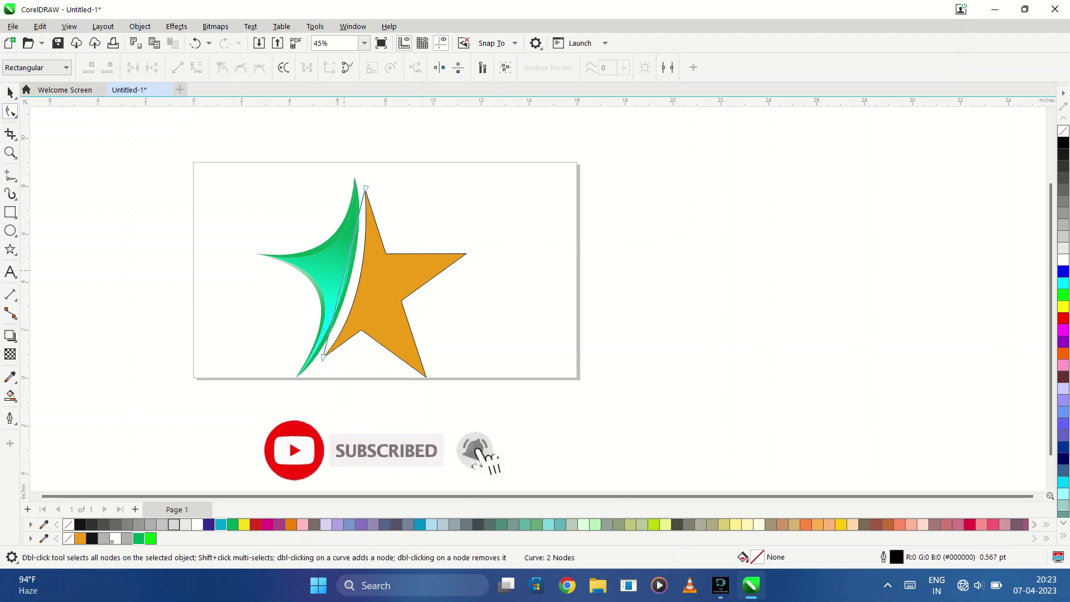
click(344, 273)
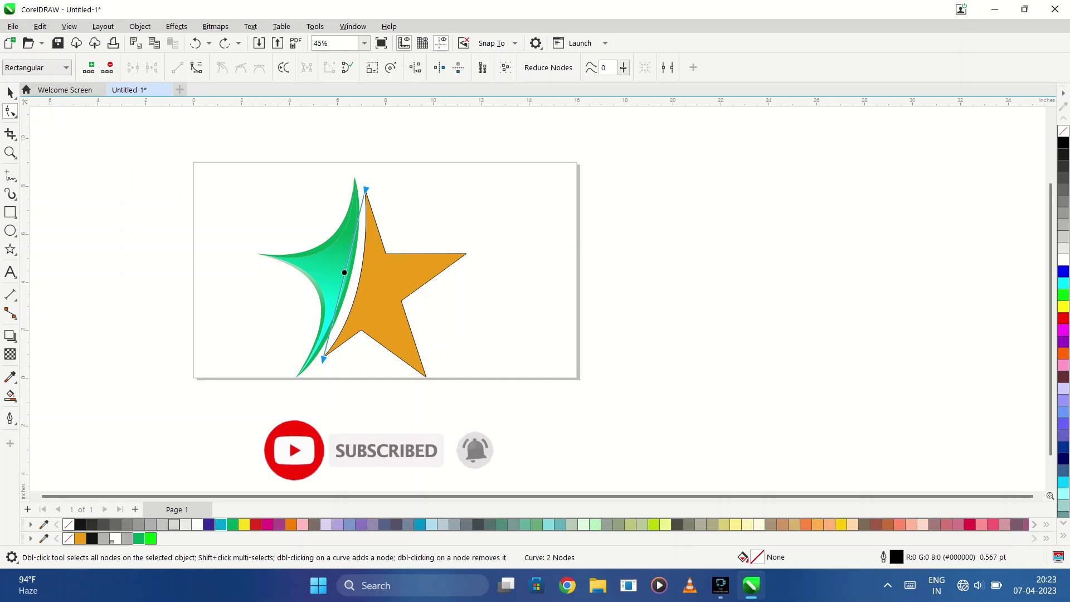
drag(345, 272, 363, 286)
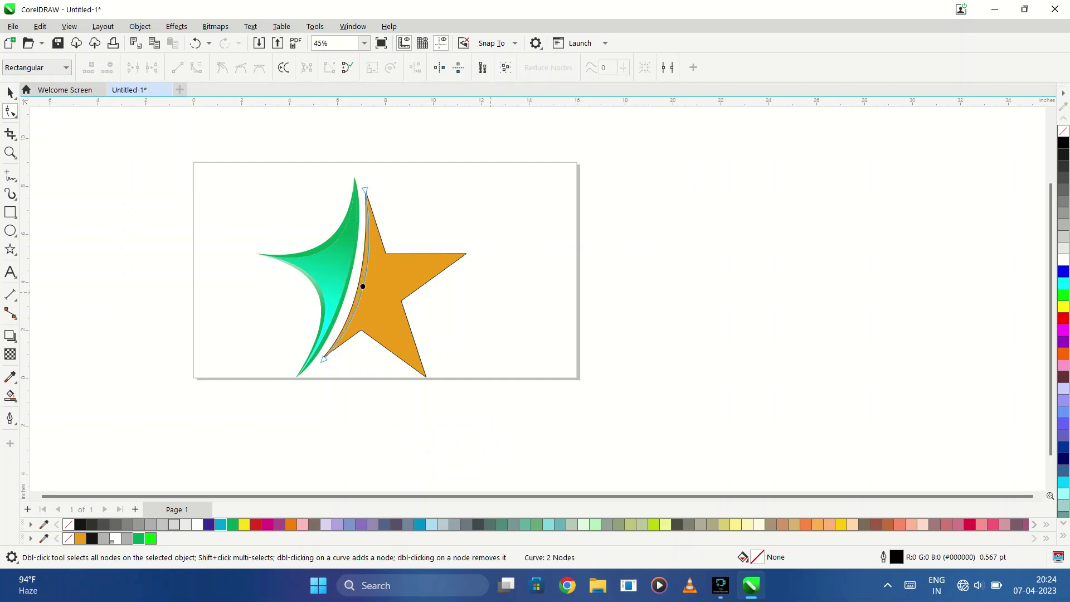
Draw a path from the right arm tip through the inner corner to the bottom tip
click(467, 254)
double_click(392, 300)
click(426, 377)
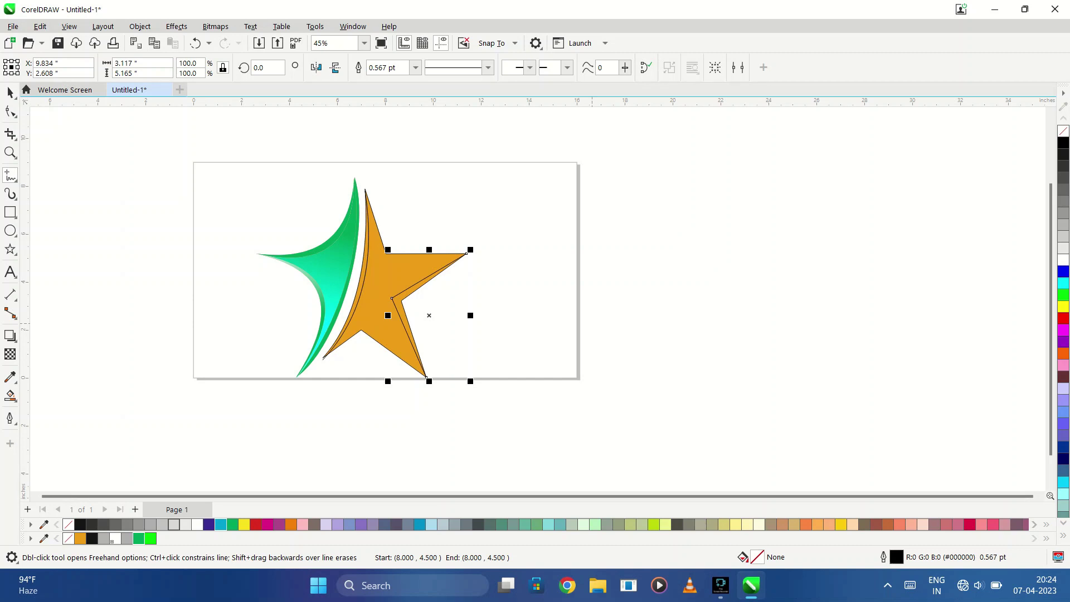
Draw a short line from the inner corner and Smart Fill the gap and right-arm slivers white
click(392, 300)
click(431, 310)
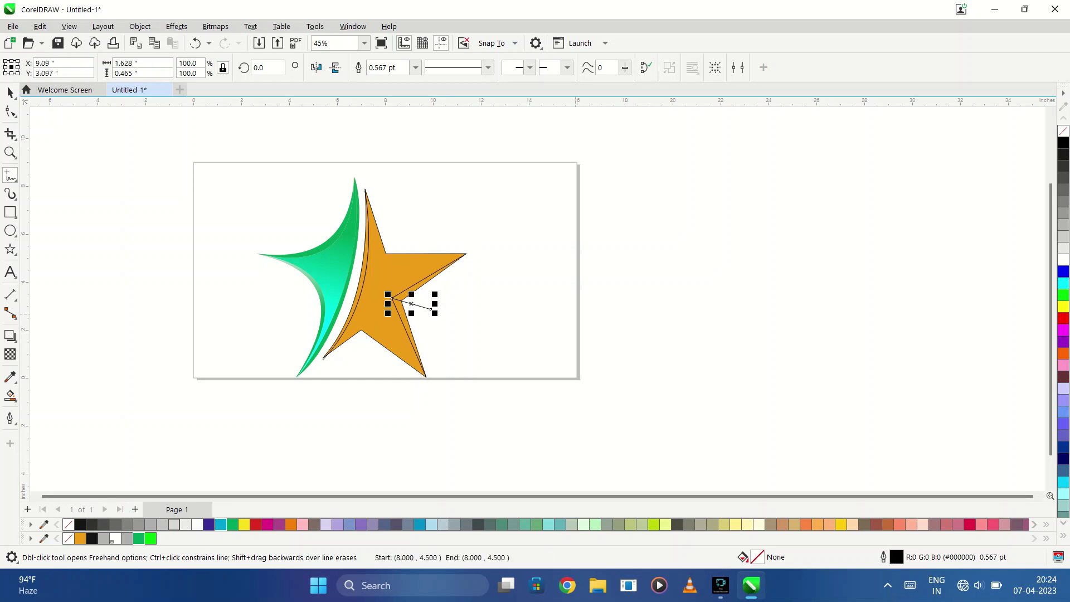
click(10, 396)
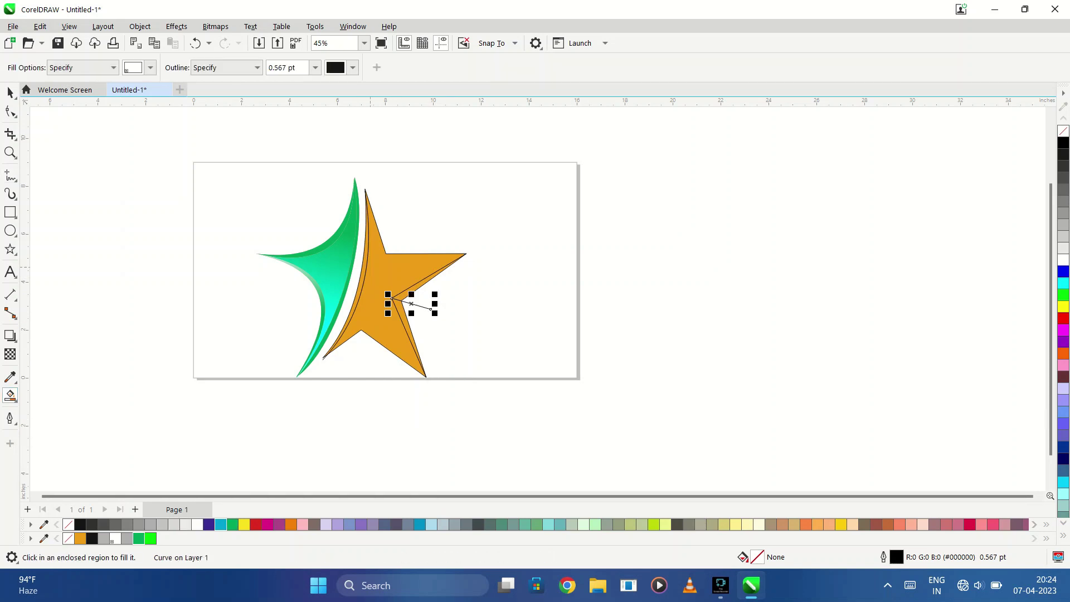
click(362, 268)
click(429, 278)
click(410, 337)
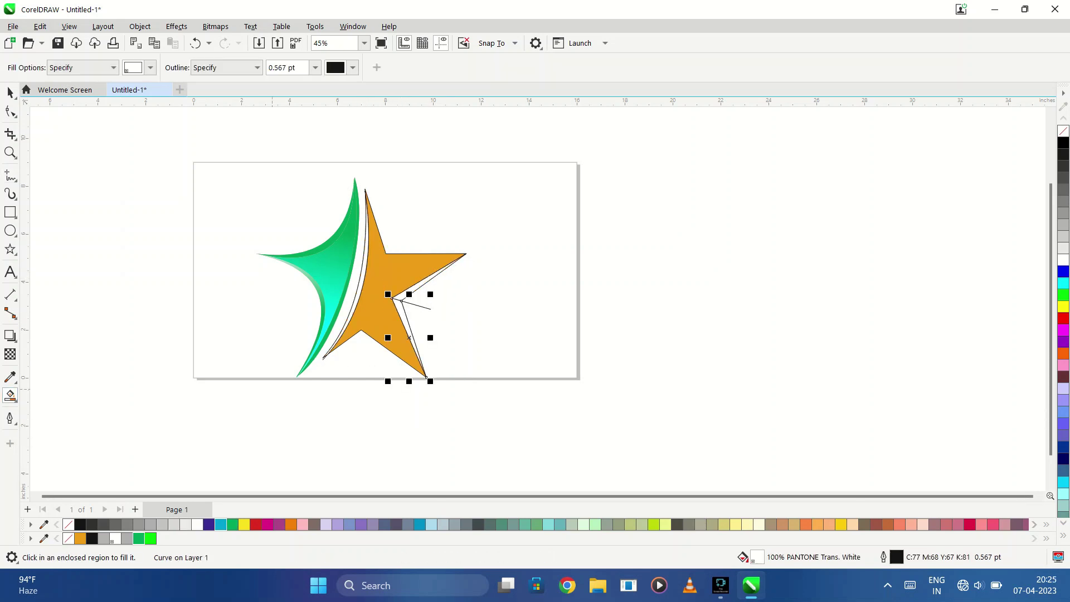
Zoom in to check the fills, inspect the unfilled outline beside the star, then zoom back out
scroll(373, 346, up, 1)
scroll(373, 346, up, 1)
key(space)
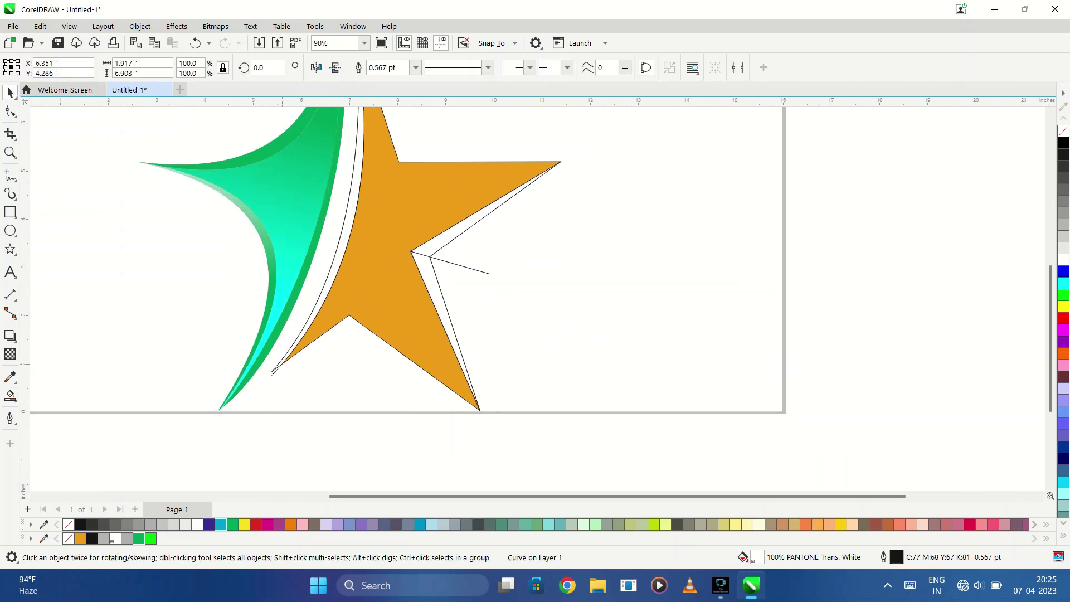
click(272, 374)
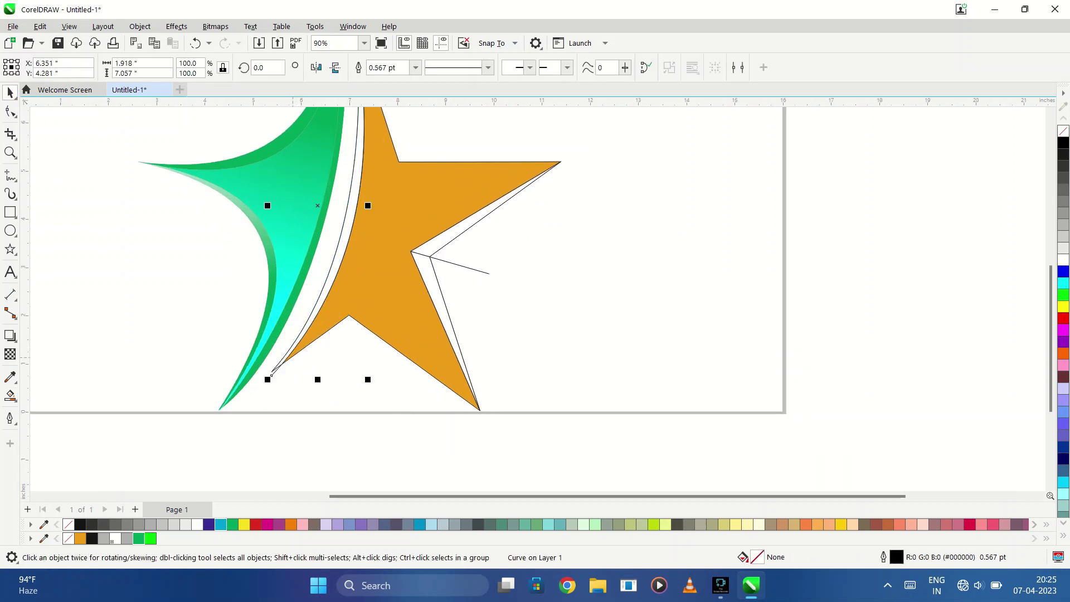
key(Escape)
scroll(361, 272, down, 1)
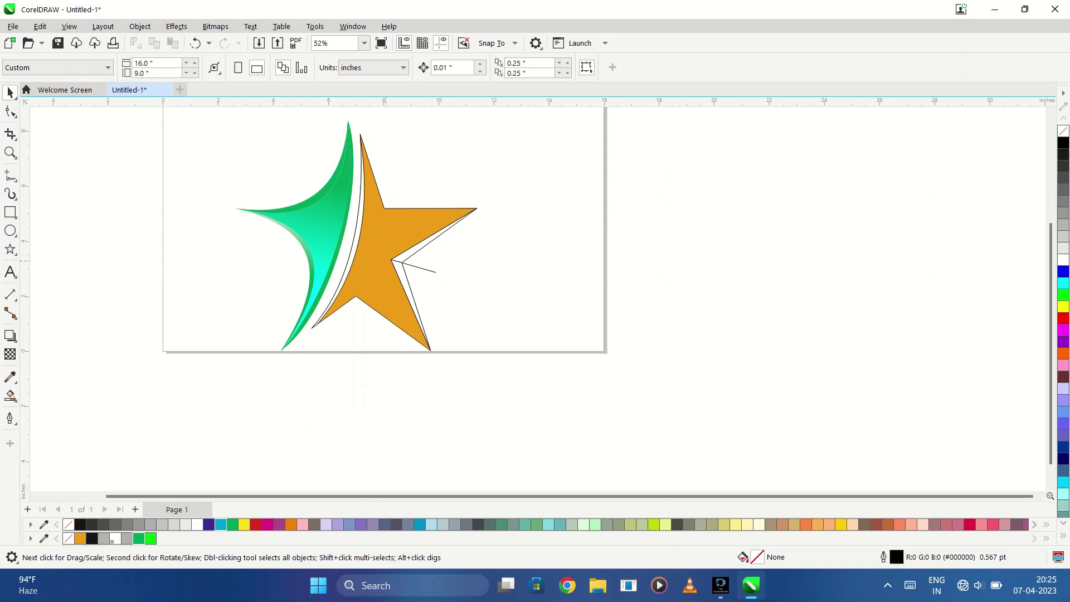
click(10, 395)
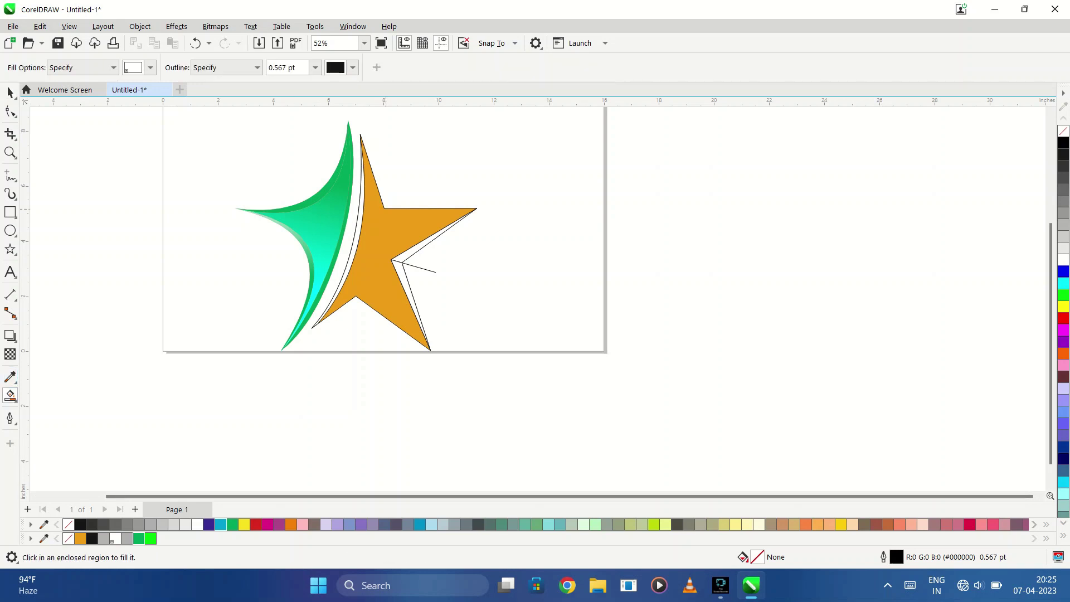
Smart Fill the right-arm sliver and inner facets with red, yellow and grey
click(1063, 318)
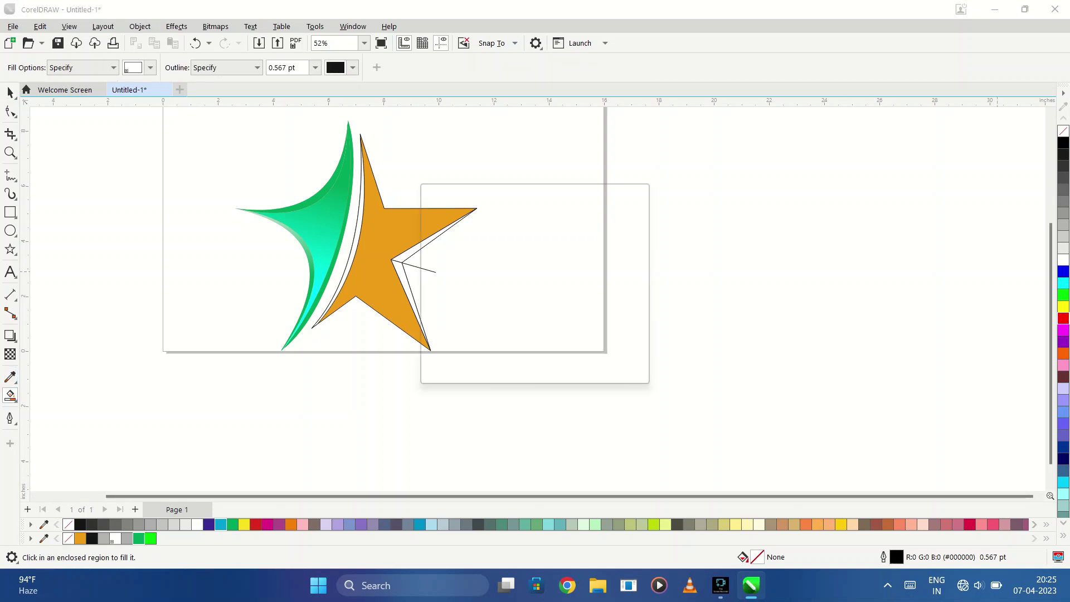
click(554, 366)
click(440, 231)
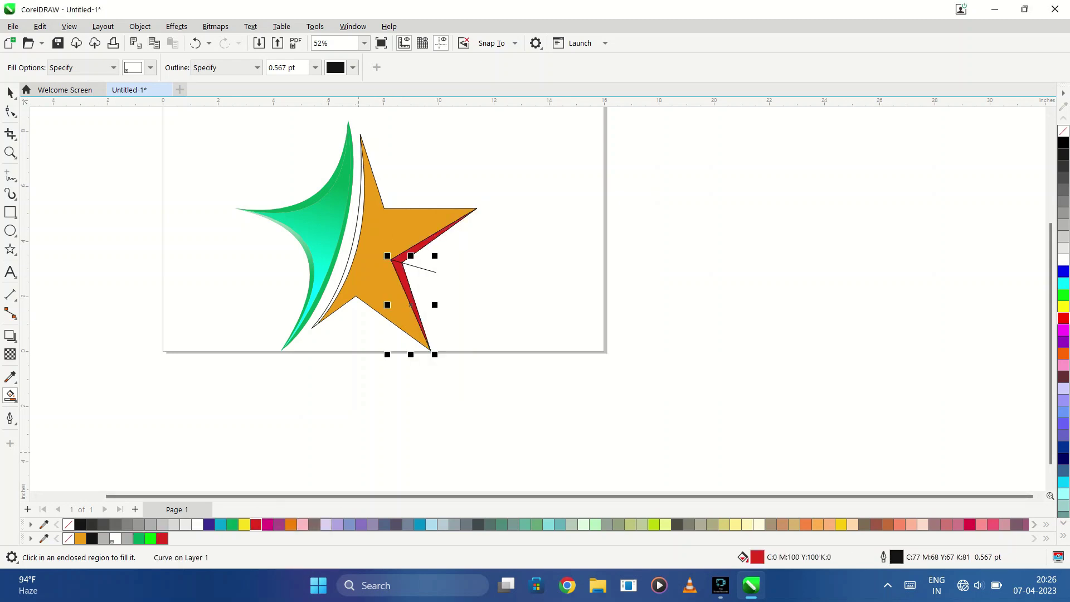
click(244, 525)
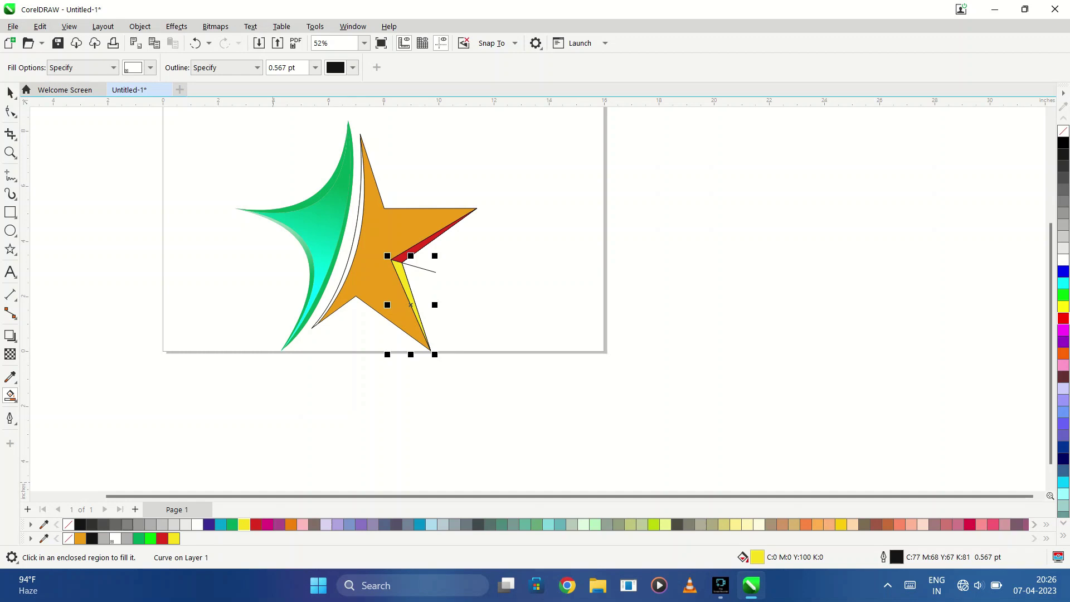
click(139, 525)
click(357, 222)
click(412, 312)
click(255, 524)
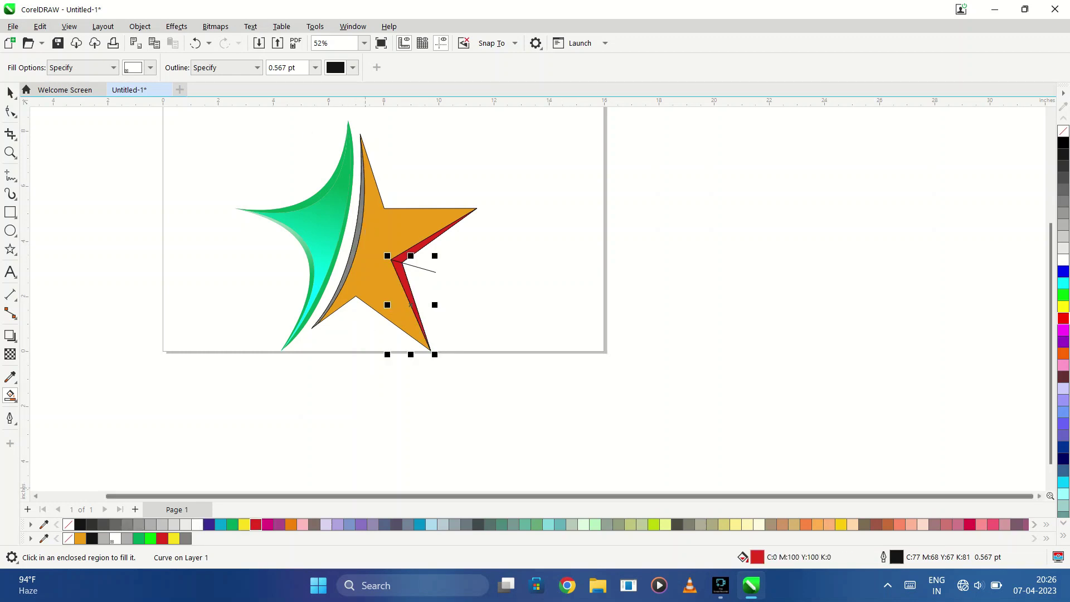
Give the lower inner facet a yellow interactive gradient fill
key(g)
drag(412, 251, 452, 226)
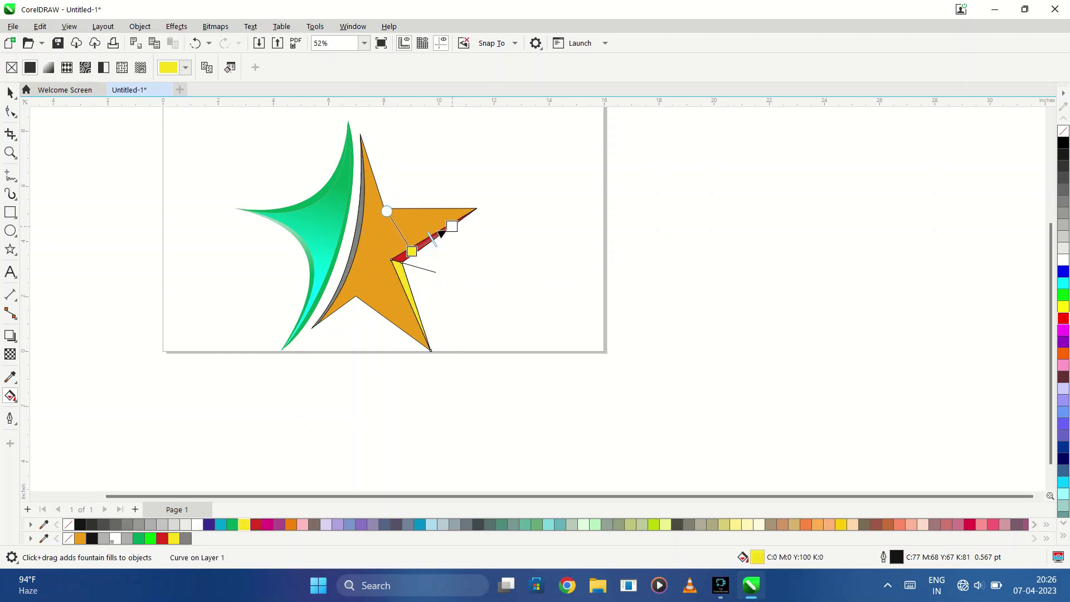
key(space)
click(411, 274)
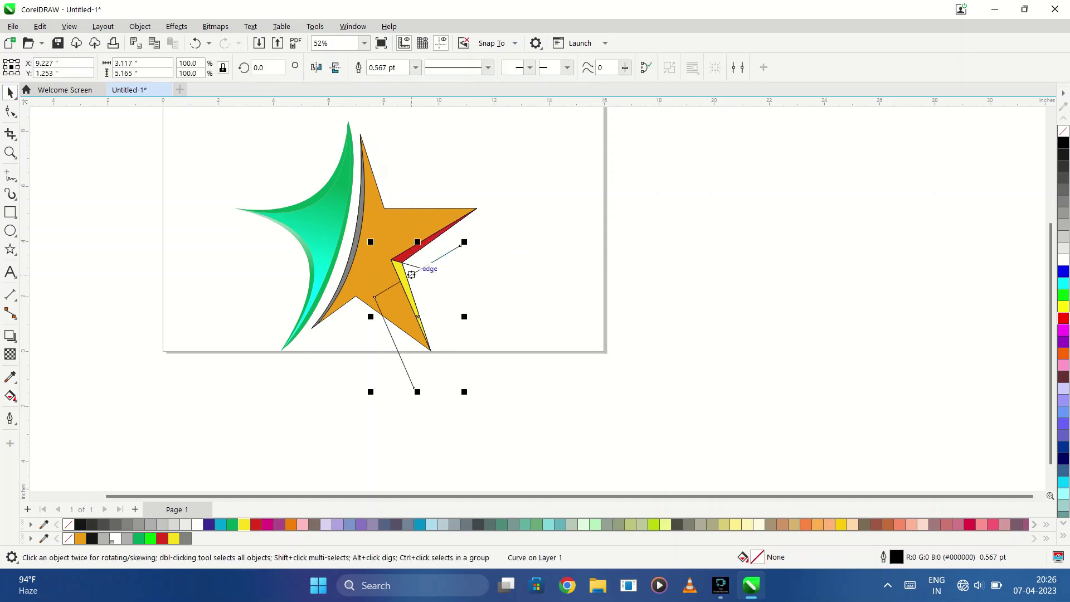
click(415, 267)
key(Escape)
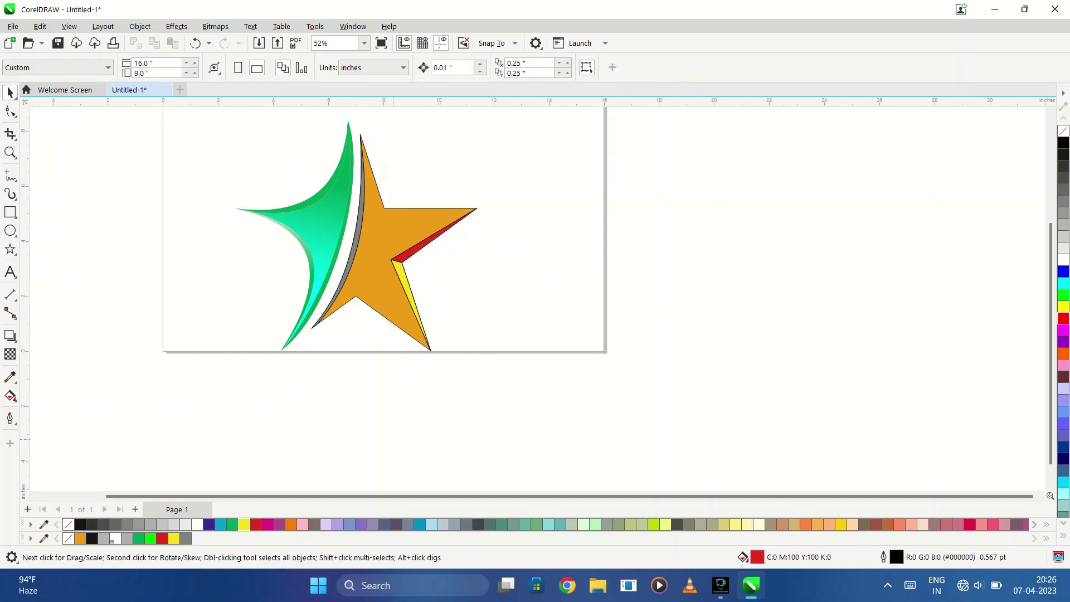
Smart Fill the star's main body red
click(10, 396)
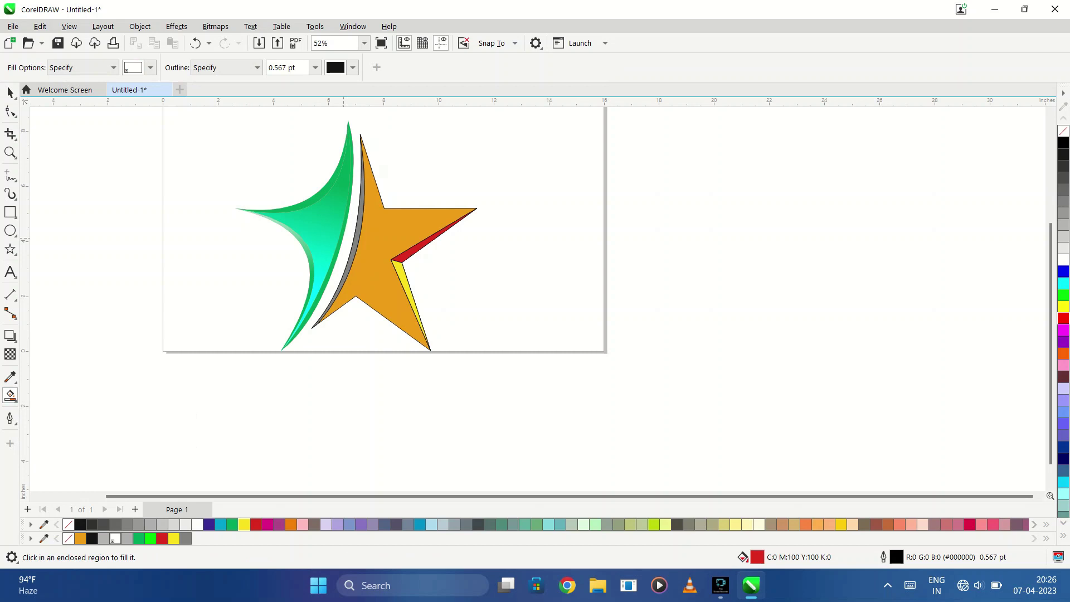
click(1064, 318)
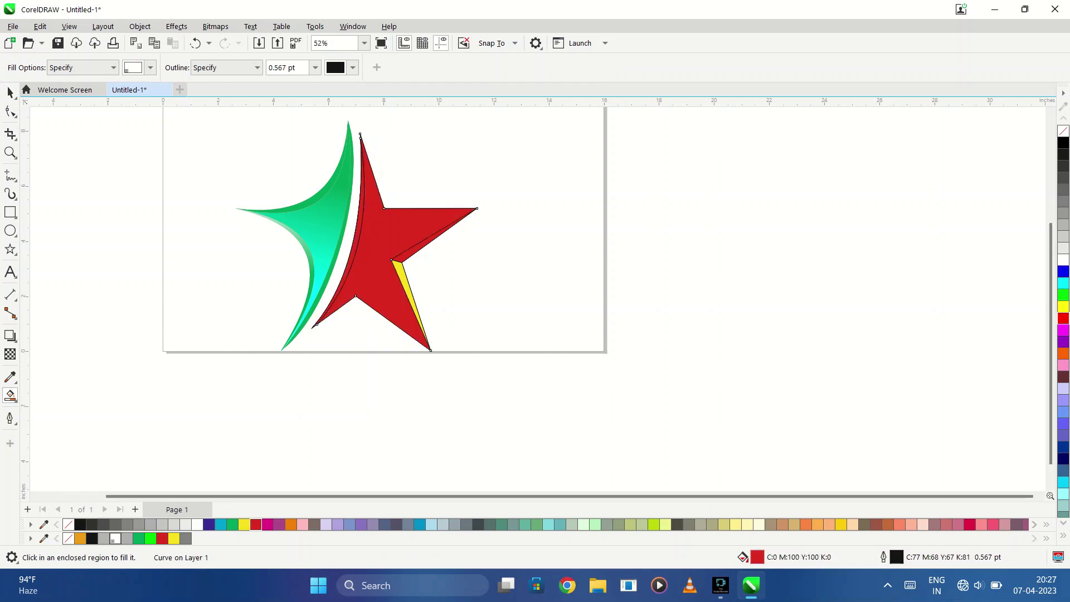
click(1063, 93)
Undo the last change and shade the upper inner facet from orange to yellow
key(ctrl+z)
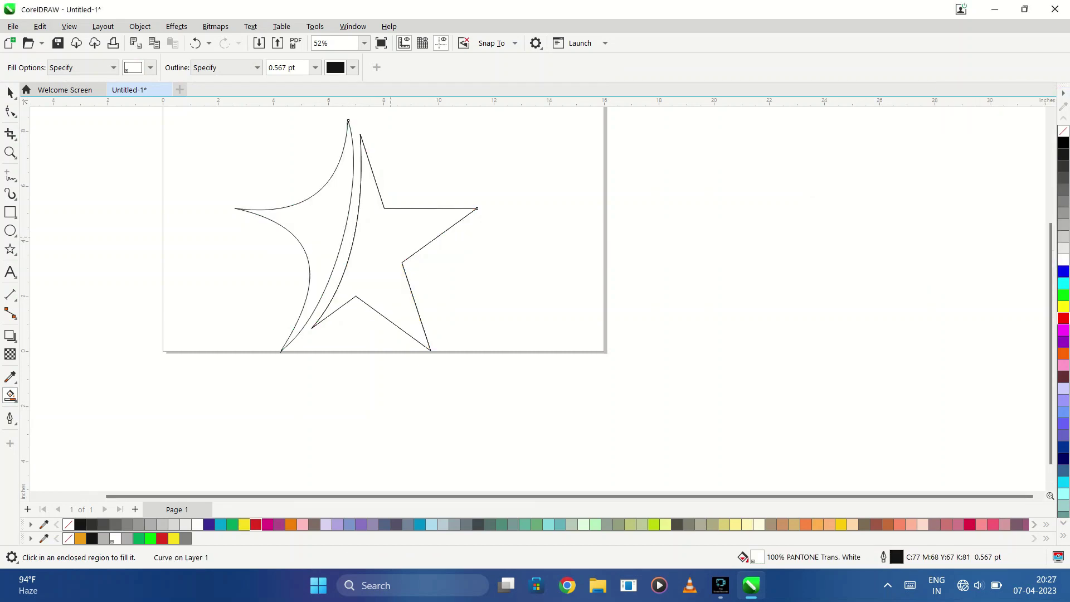
key(g)
mouse_move(390, 233)
mouse_down()
mouse_move(430, 242)
mouse_move(442, 232)
mouse_up()
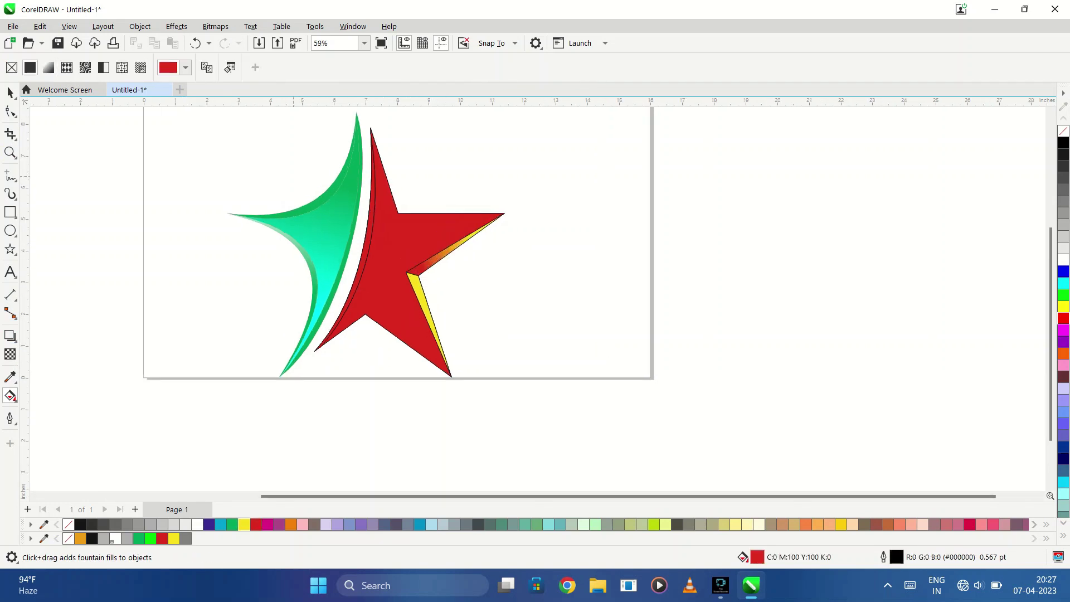
key(space)
Select every object and remove all outlines
key(ctrl+a)
right_click(1063, 131)
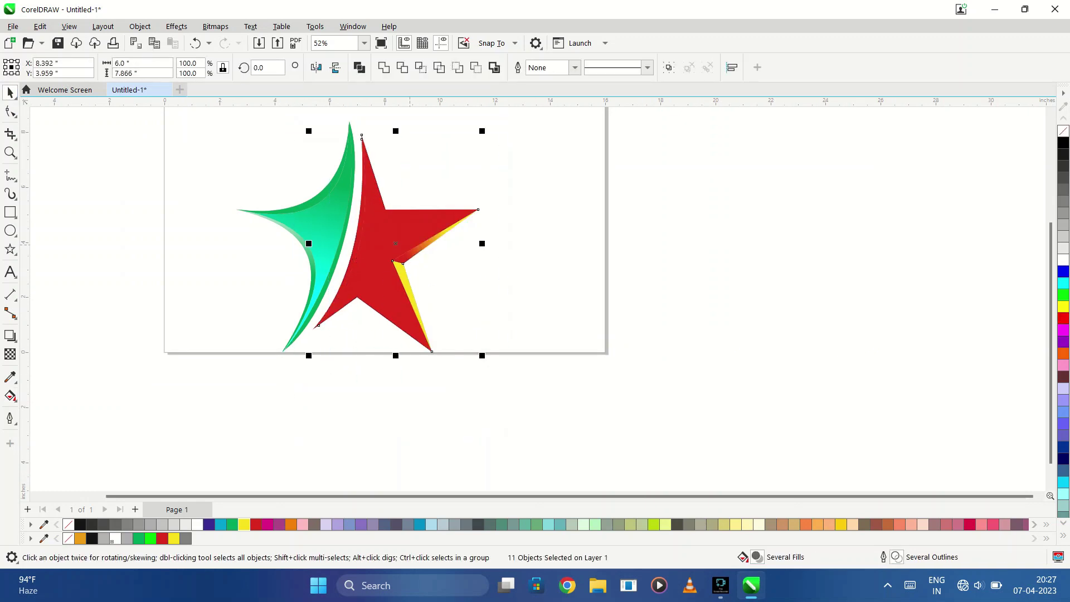
scroll(420, 242, down, 1)
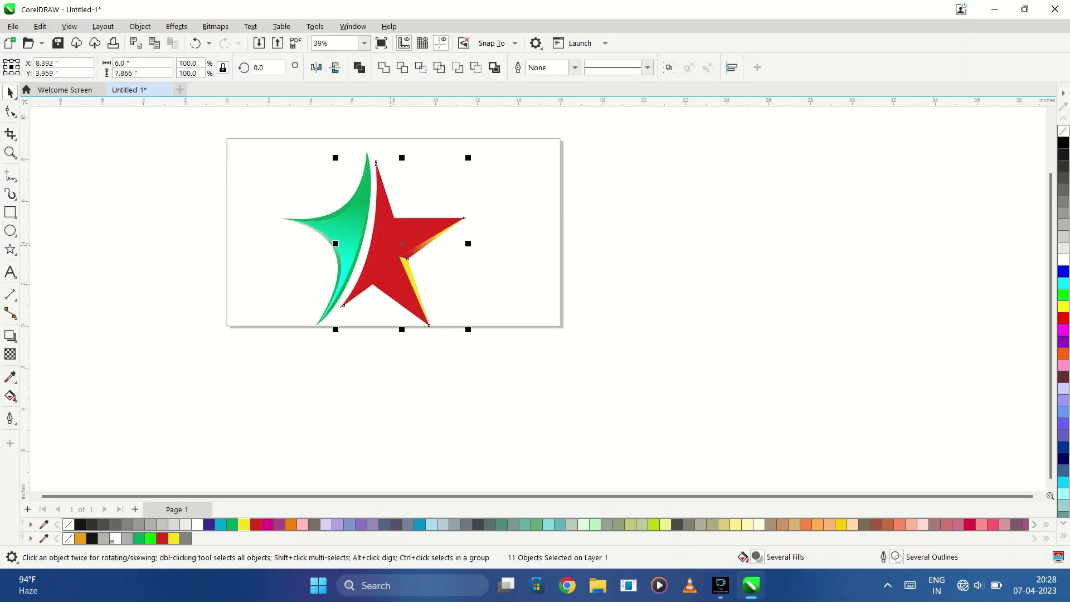
Select only the star and fill it pure red
key(Tab)
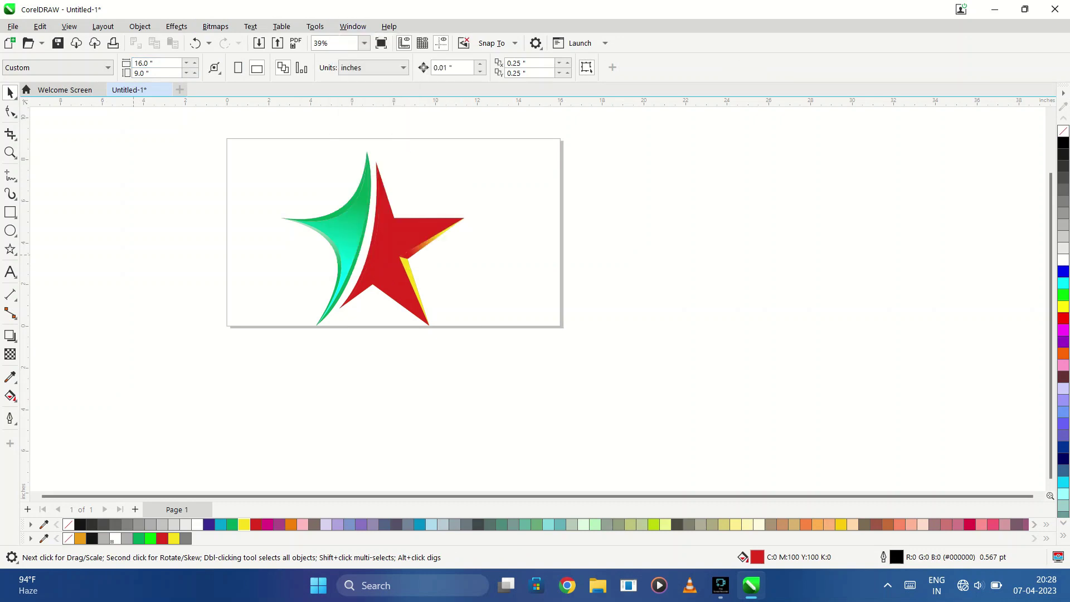
key(g)
right_click(388, 203)
key(Escape)
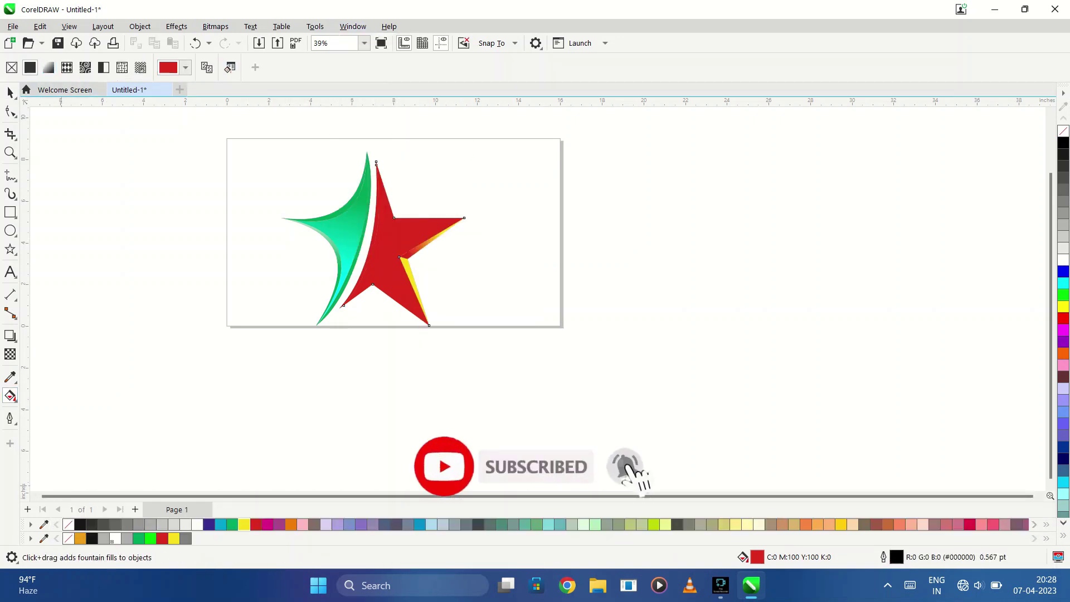
click(1064, 535)
click(1027, 306)
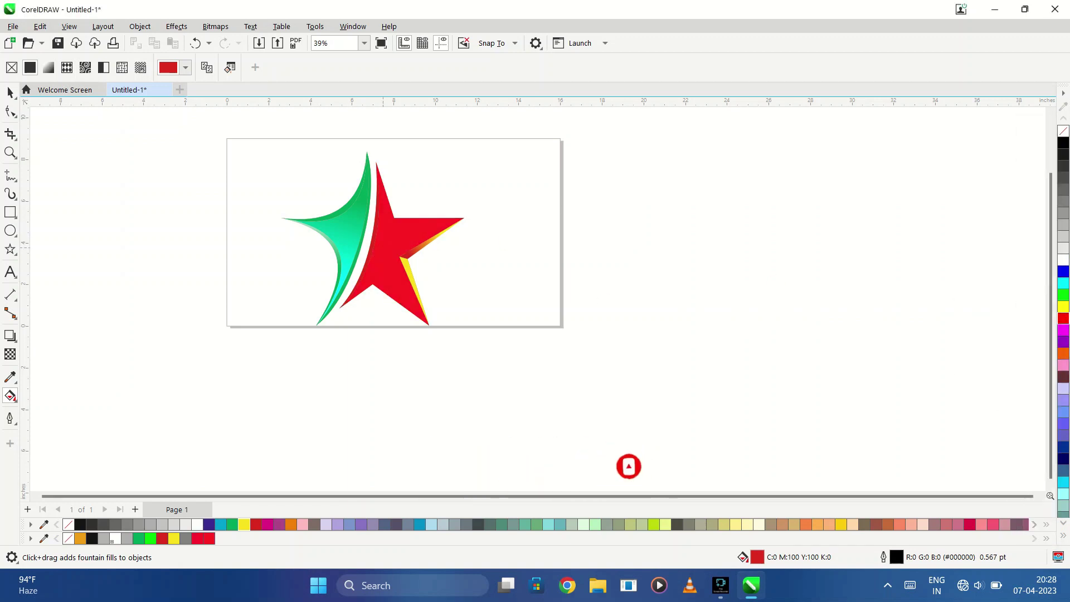
Try a solid green fill on the swoosh, then undo it
click(232, 524)
click(272, 554)
key(ctrl+z)
Draw a small 1.257-inch circle above the swoosh's tip and fill it 50% grey
click(10, 230)
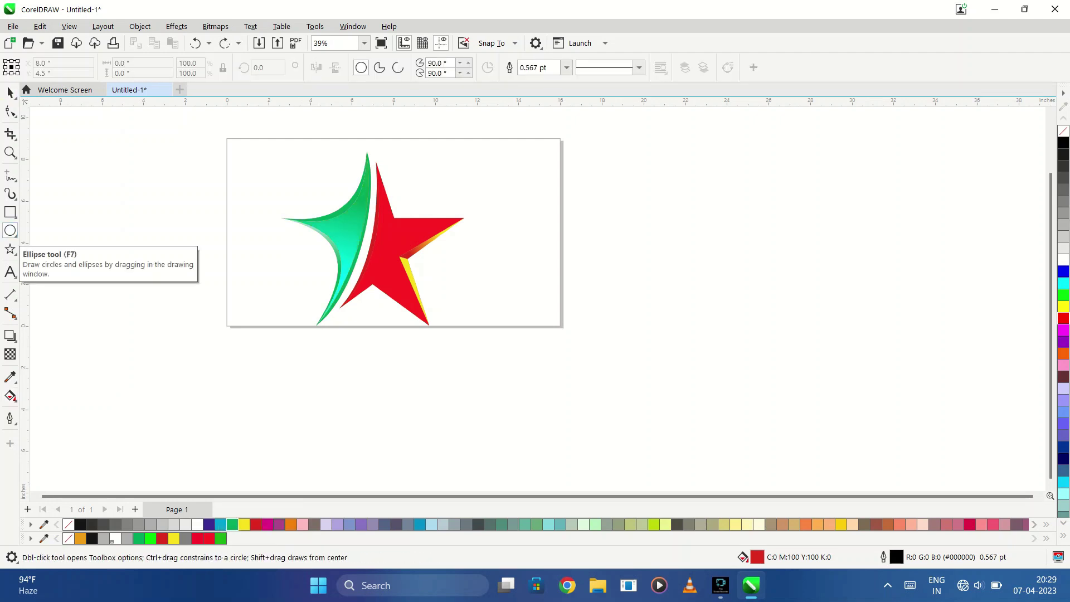
drag(308, 171, 335, 197)
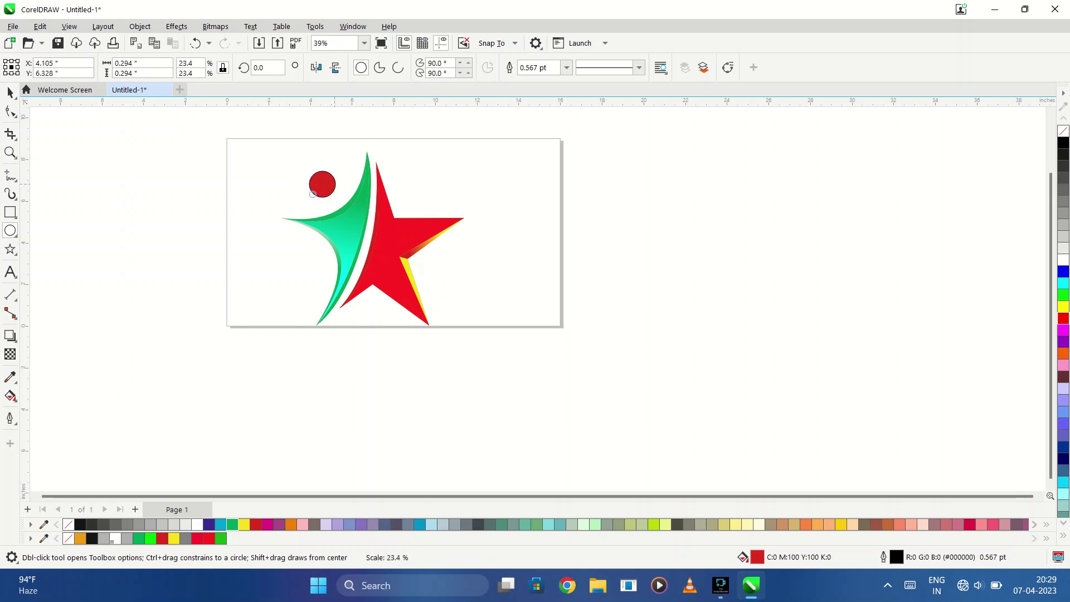
click(139, 524)
scroll(384, 173, up, 2)
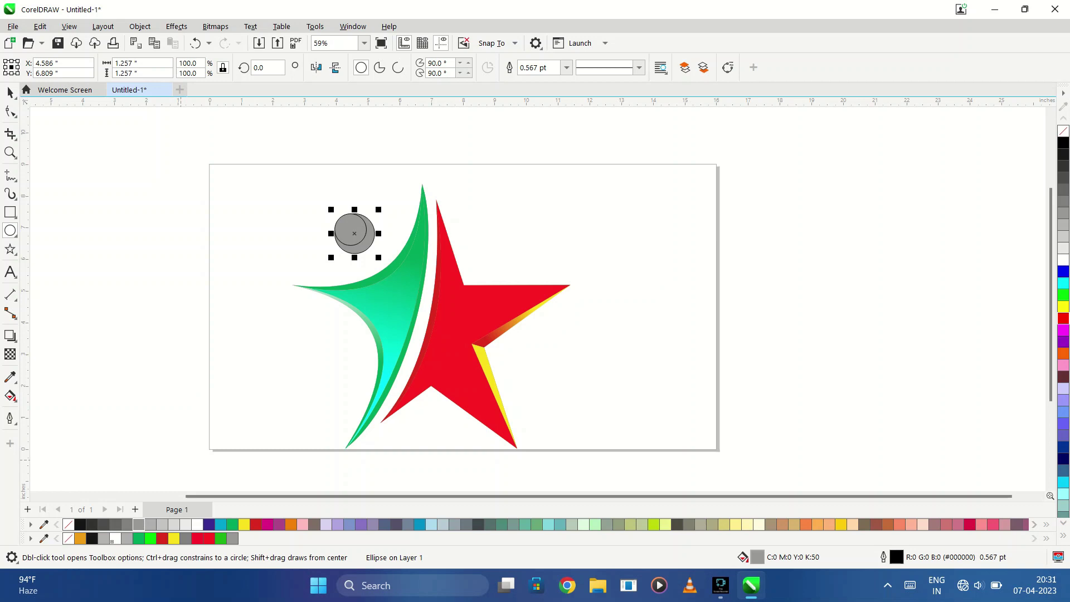
Give the grey circle a fountain fill running from green to cyan
key(g)
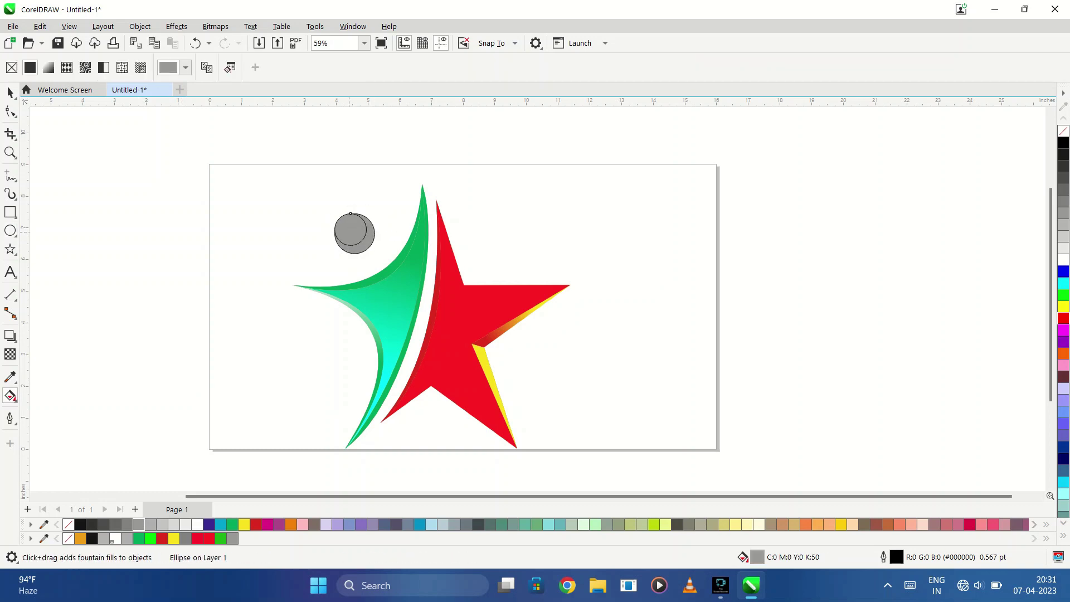
drag(344, 217, 356, 242)
drag(267, 401, 344, 217)
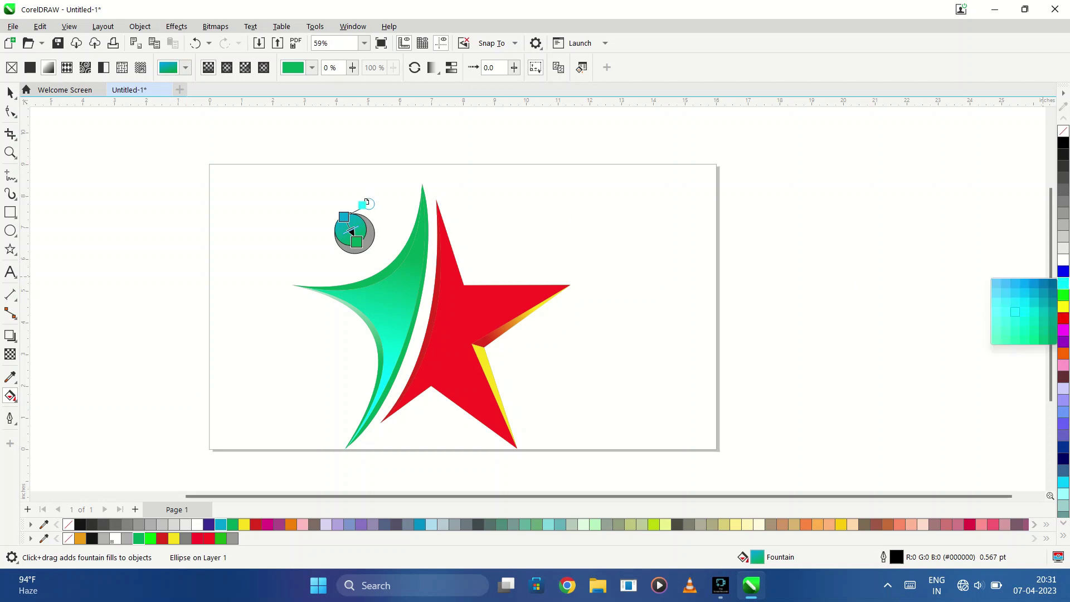
drag(1064, 283, 344, 217)
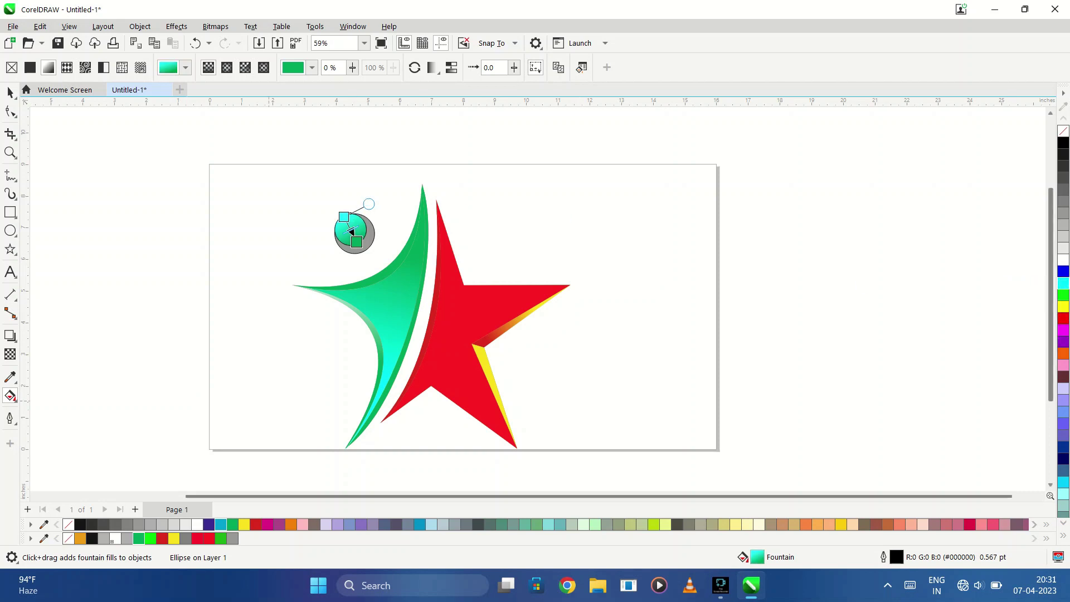
drag(1063, 295, 344, 216)
drag(1024, 311, 356, 242)
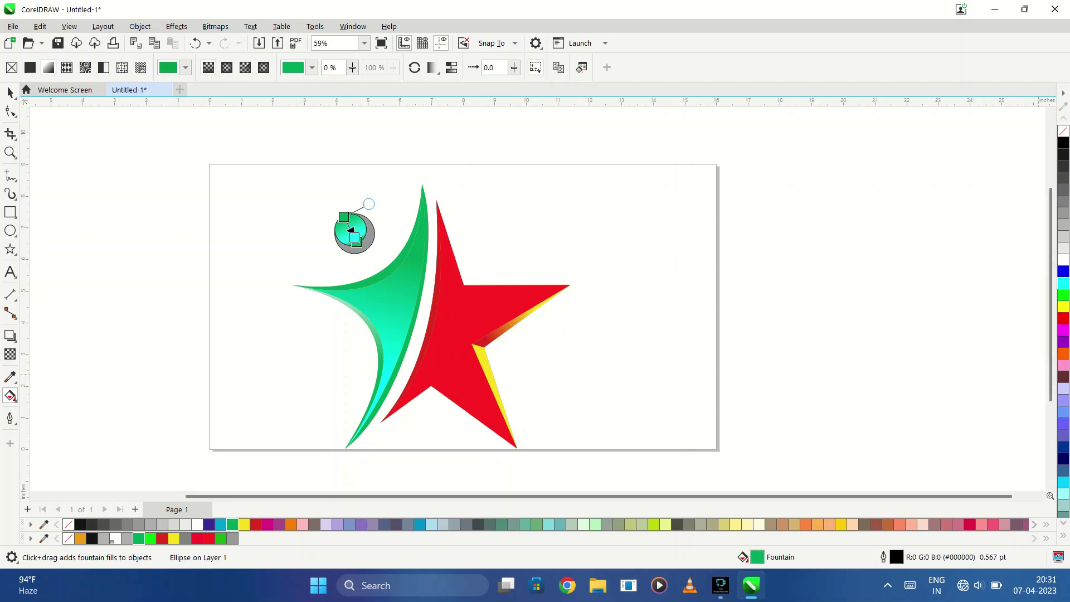
drag(1024, 320, 350, 231)
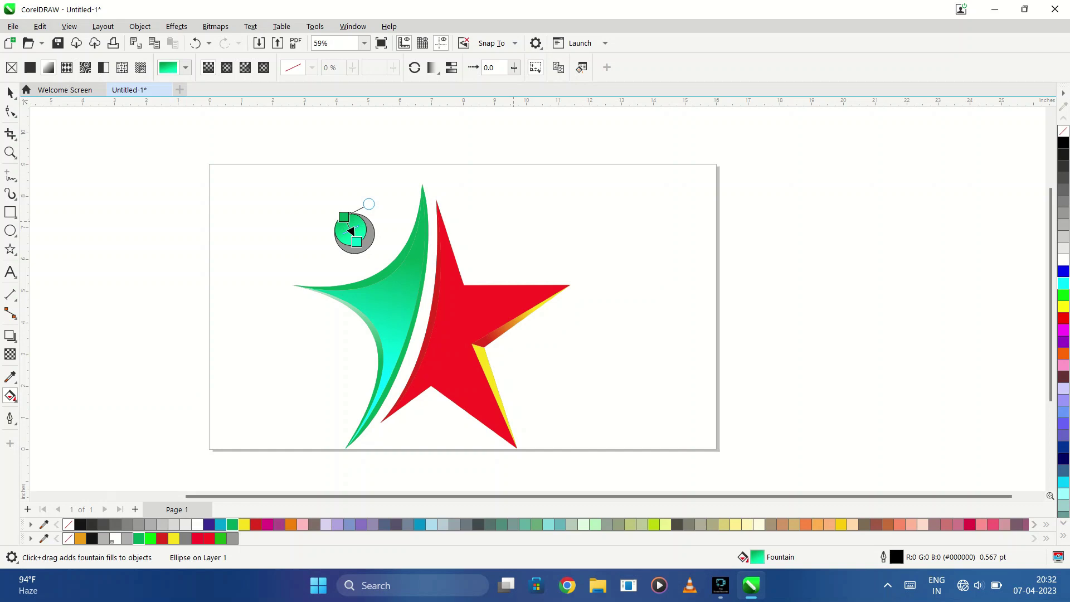
Redo the circle's gradient in a new direction and reposition its green start point
click(354, 214)
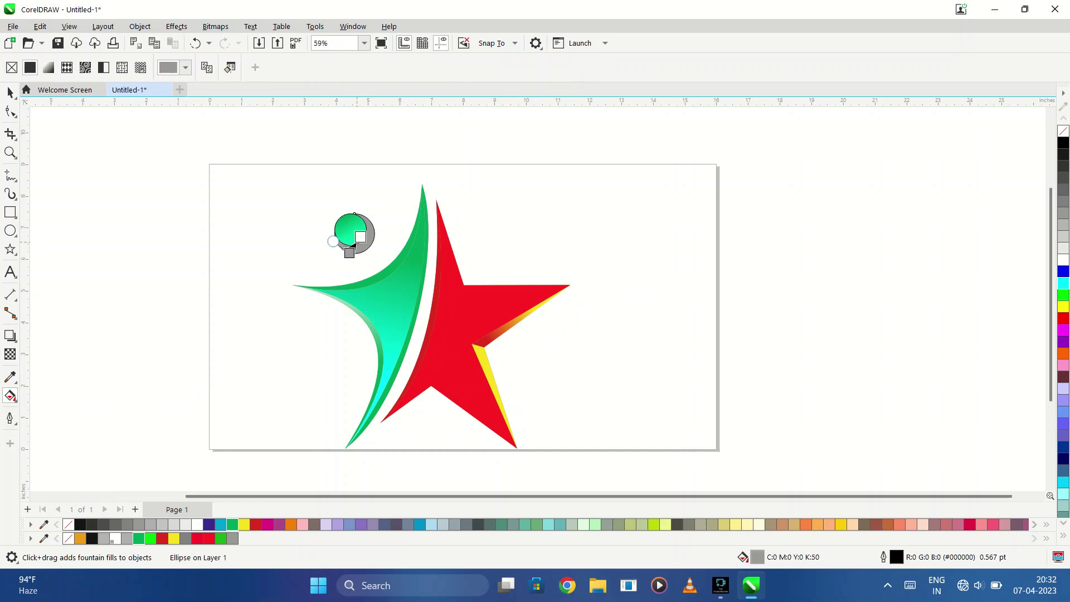
drag(350, 252, 316, 233)
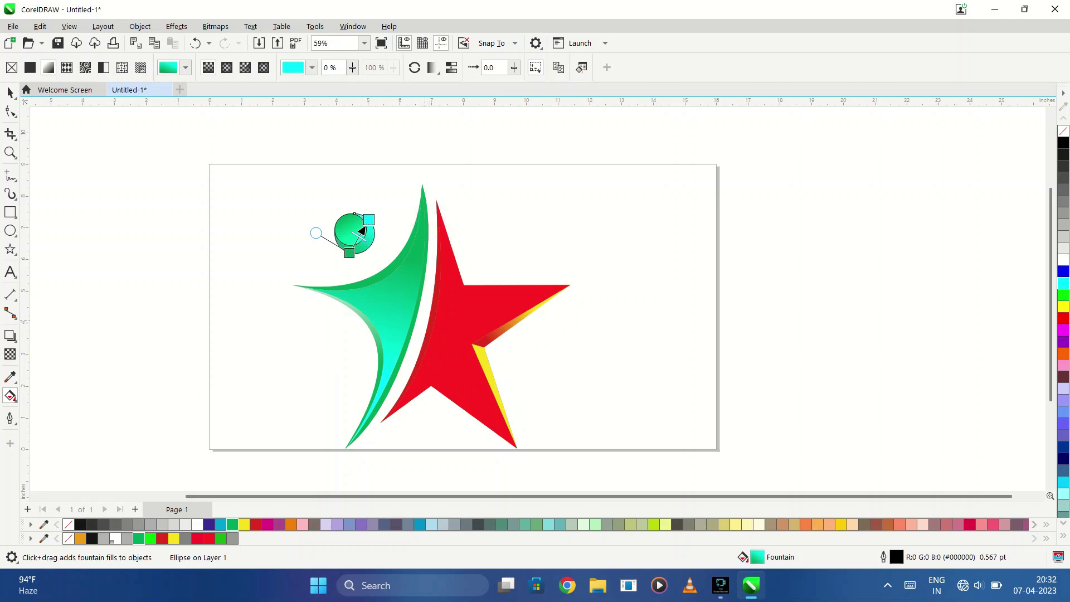
drag(349, 253, 361, 257)
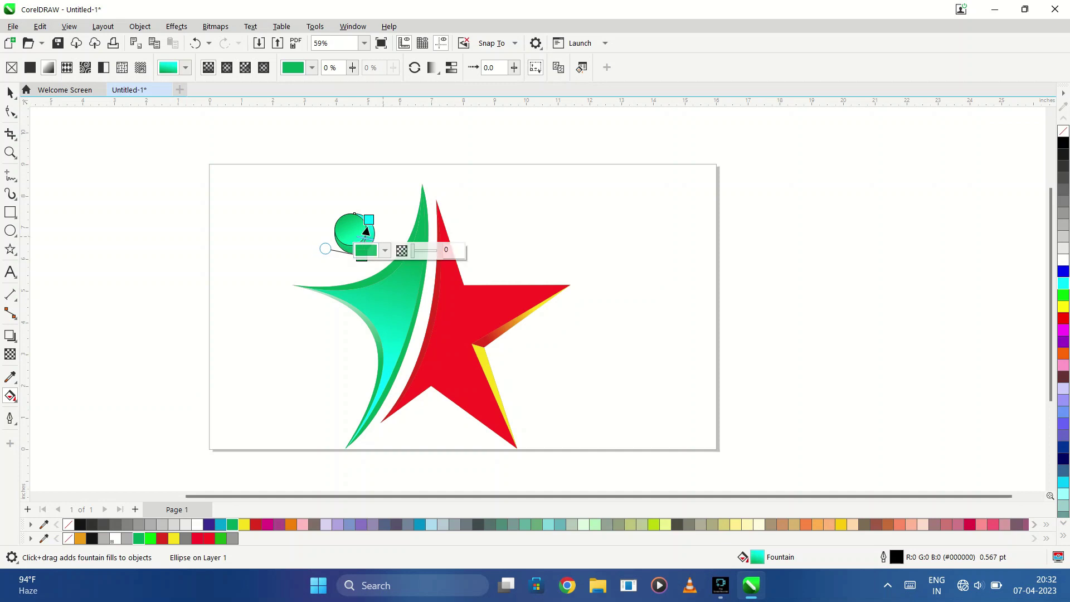
Remove the gradient circle's outline, then select the green swoosh and the red star
key(space)
drag(306, 175, 398, 274)
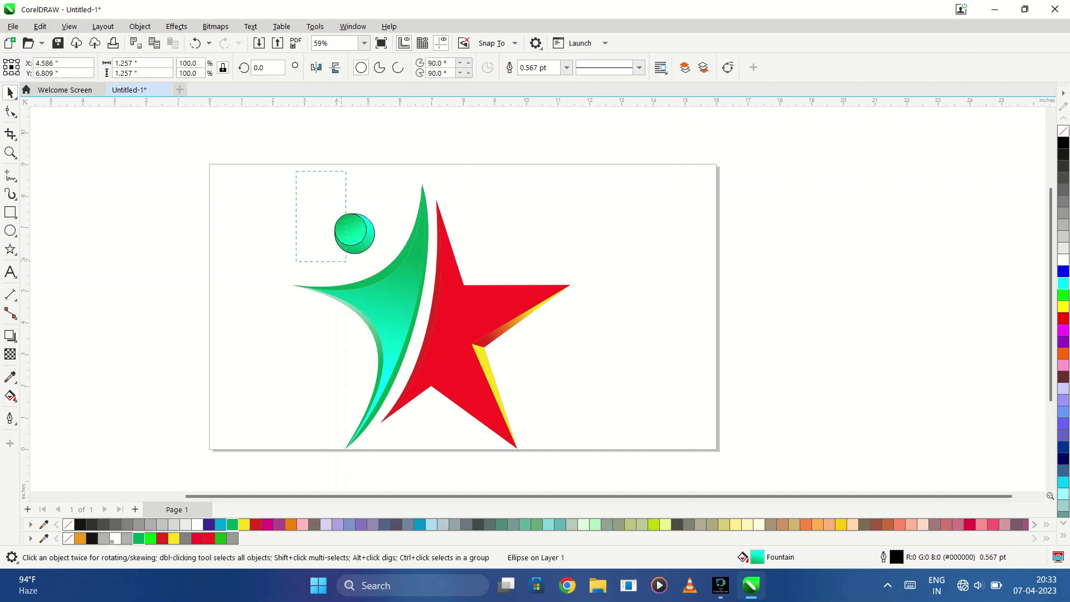
right_click(1064, 130)
key(Escape)
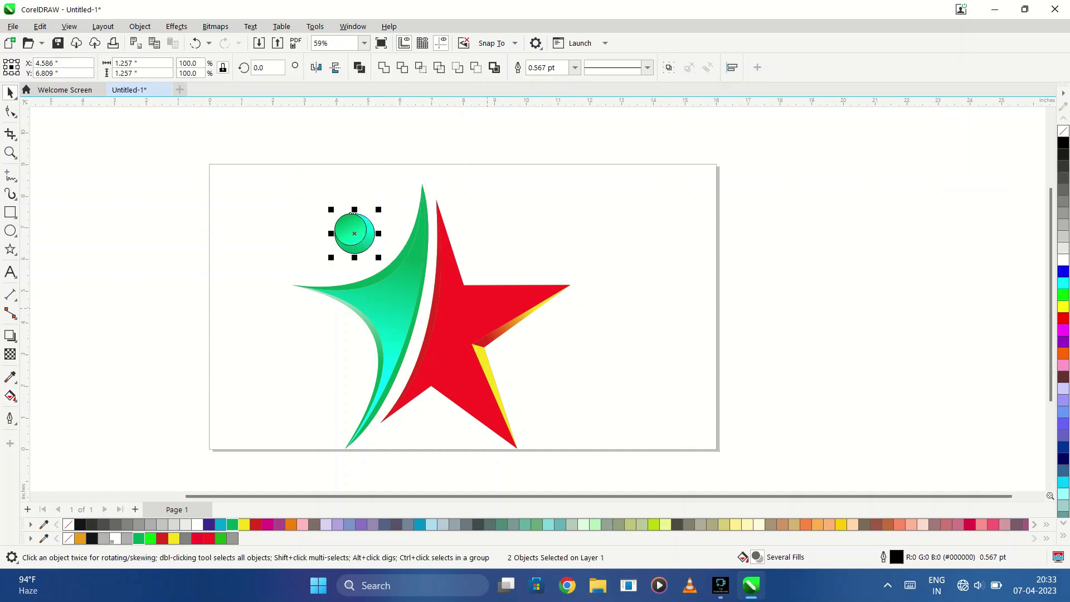
key(Escape)
click(422, 193)
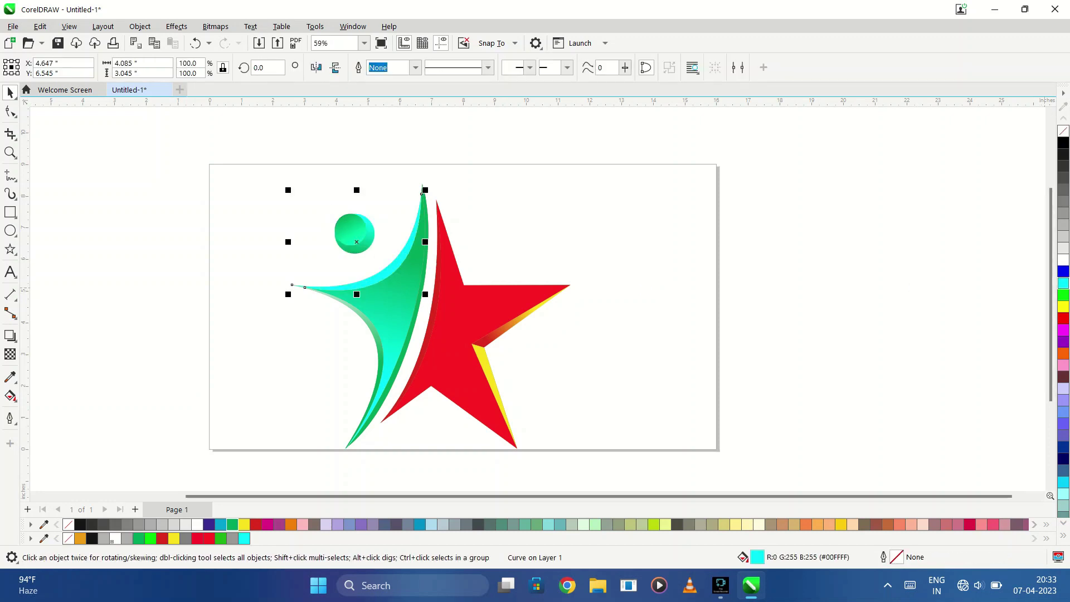
click(457, 334)
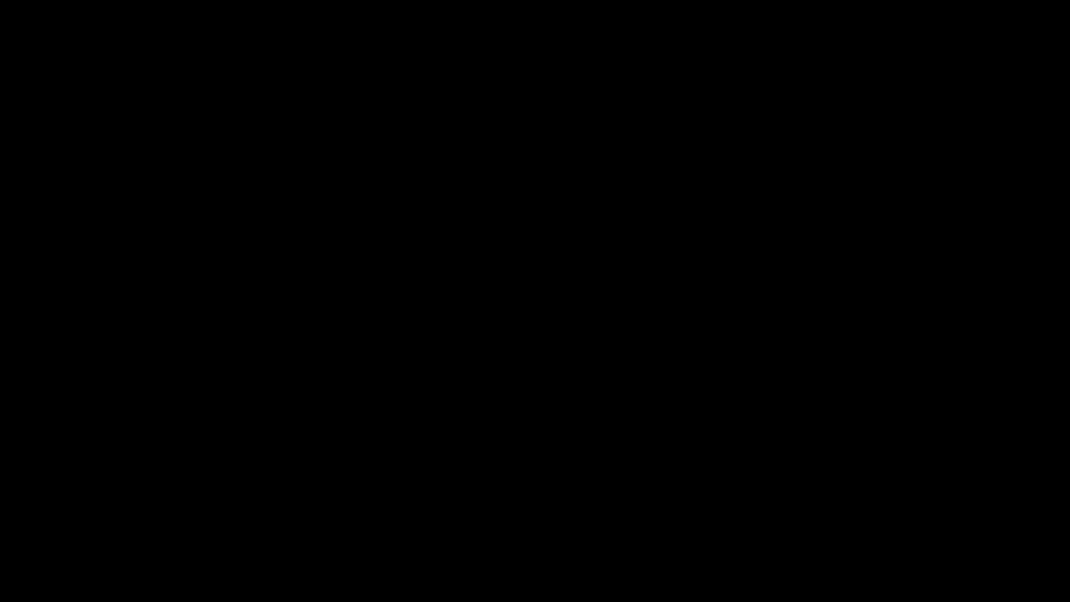